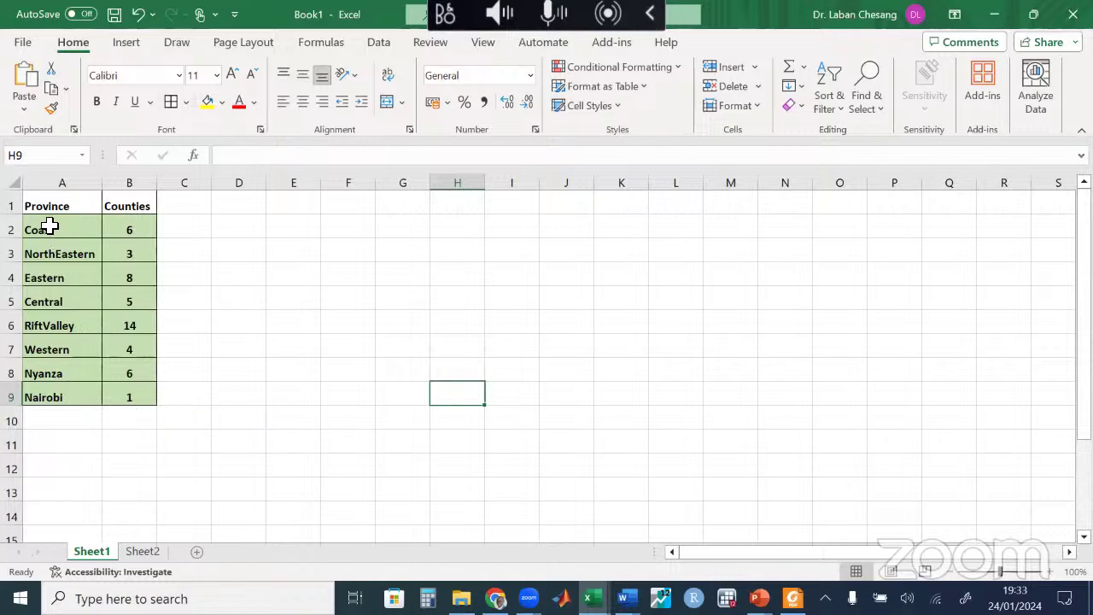
left_click_drag(48, 225, 49, 396)
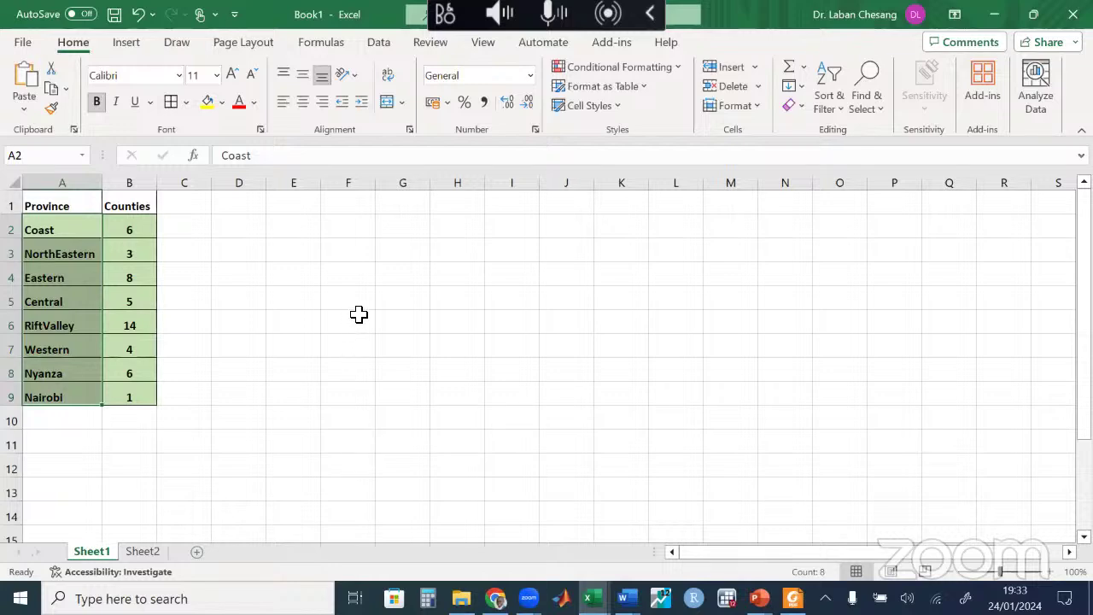
left_click(449, 405)
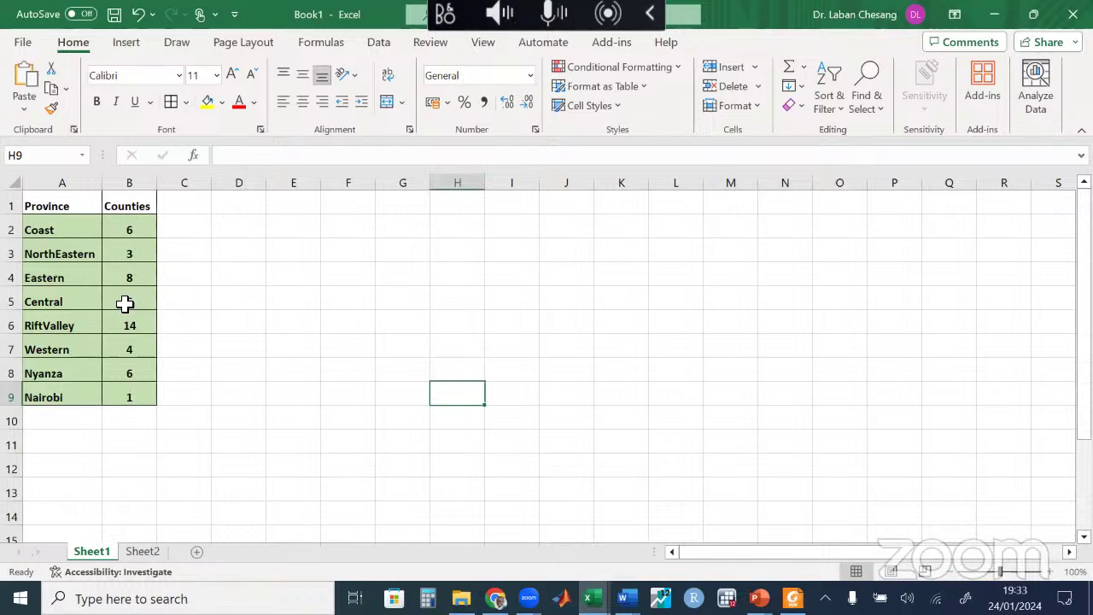
left_click(130, 417)
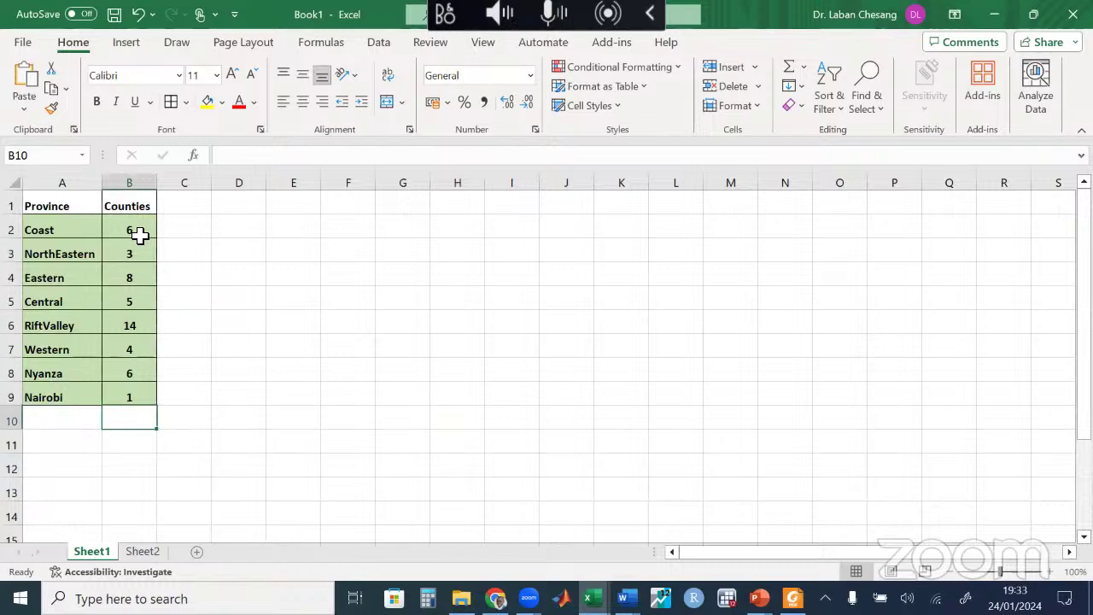
Step: Increase the height of every row in Sheet1 slightly and uniformly
left_click(16, 181)
left_click_drag(19, 213, 20, 218)
left_click(237, 318)
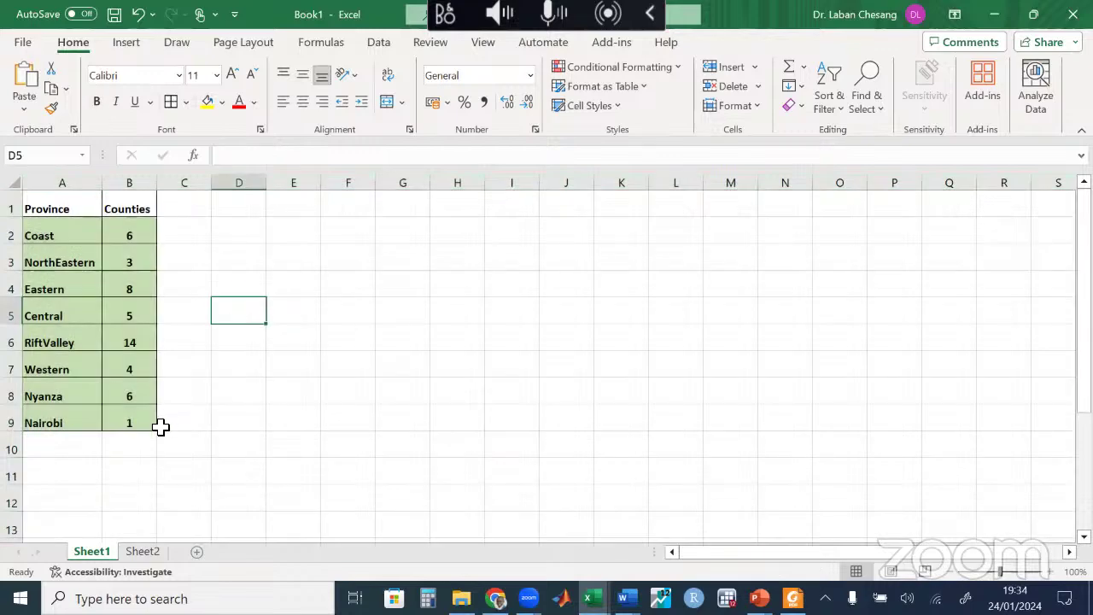
left_click(132, 446)
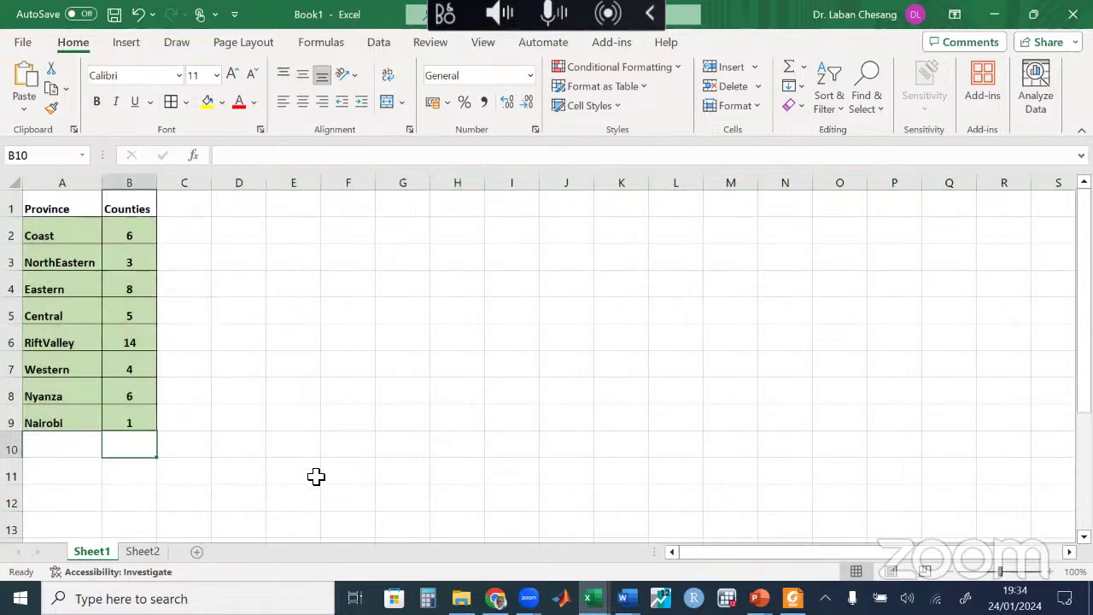
type("=sum")
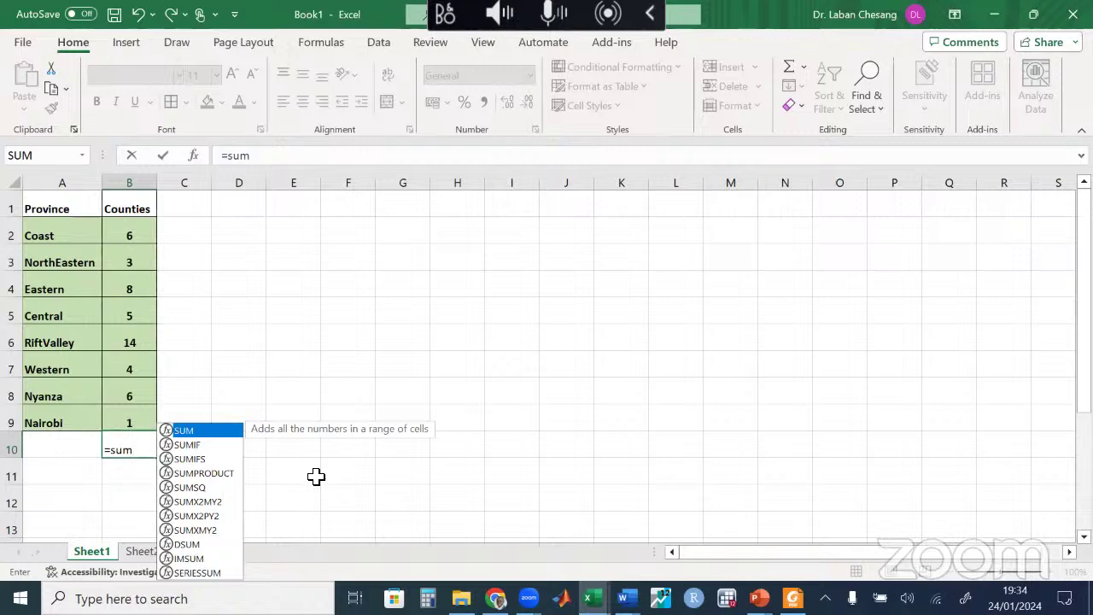
key("BackSpace")
key("BackSpace")
key("BackSpace")
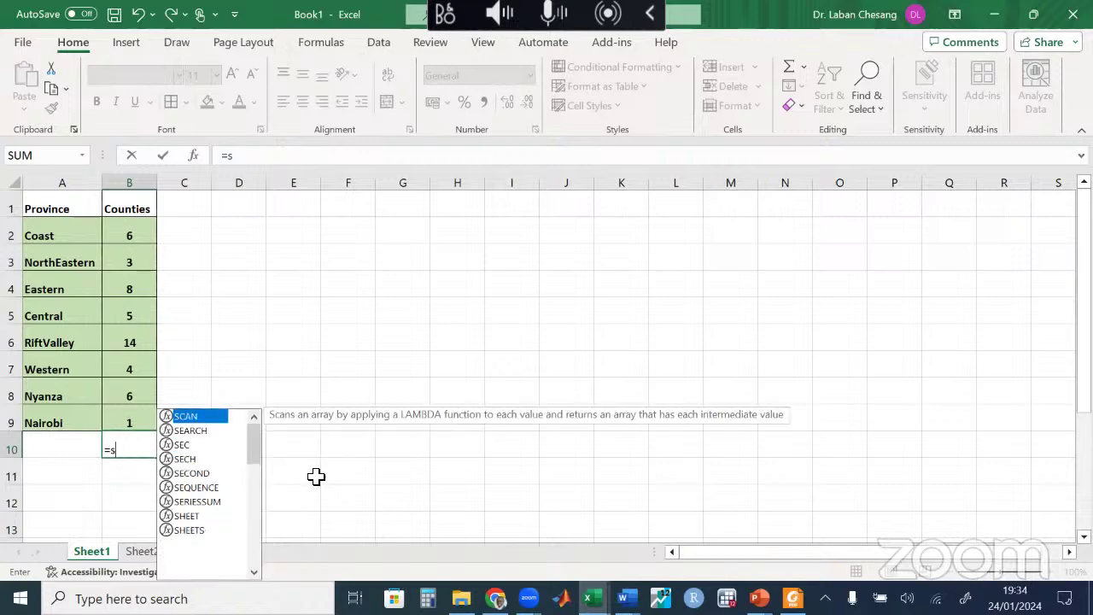
key("BackSpace")
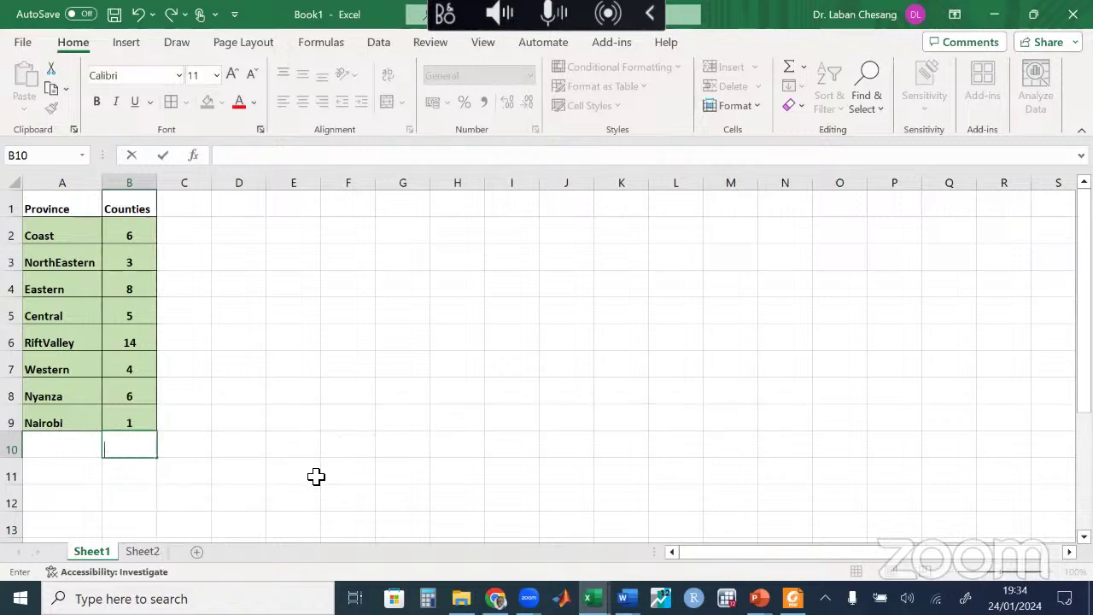
type("=")
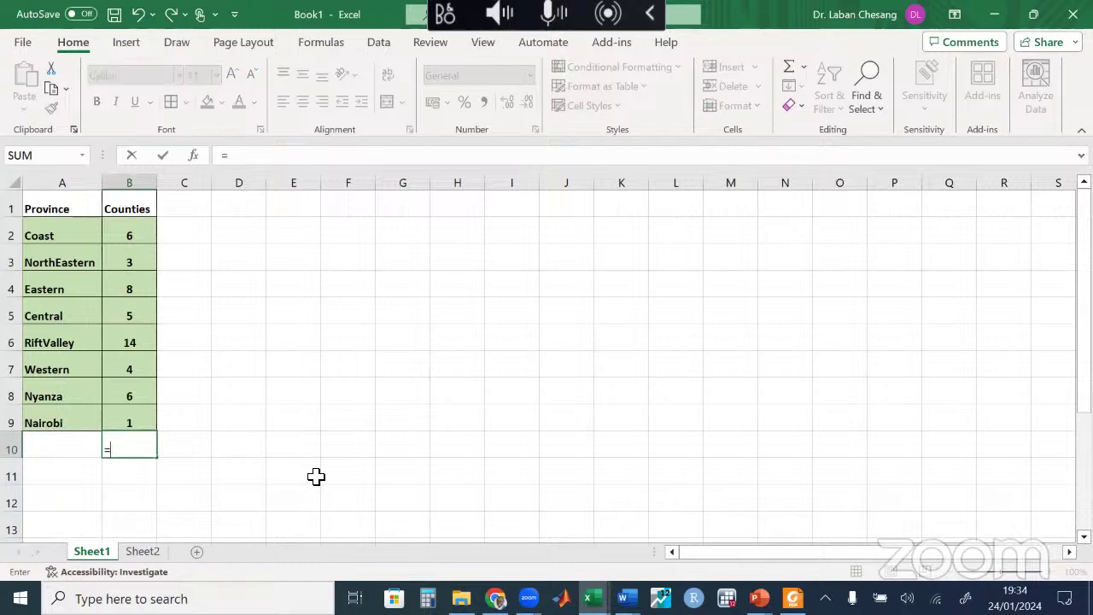
left_click(343, 478)
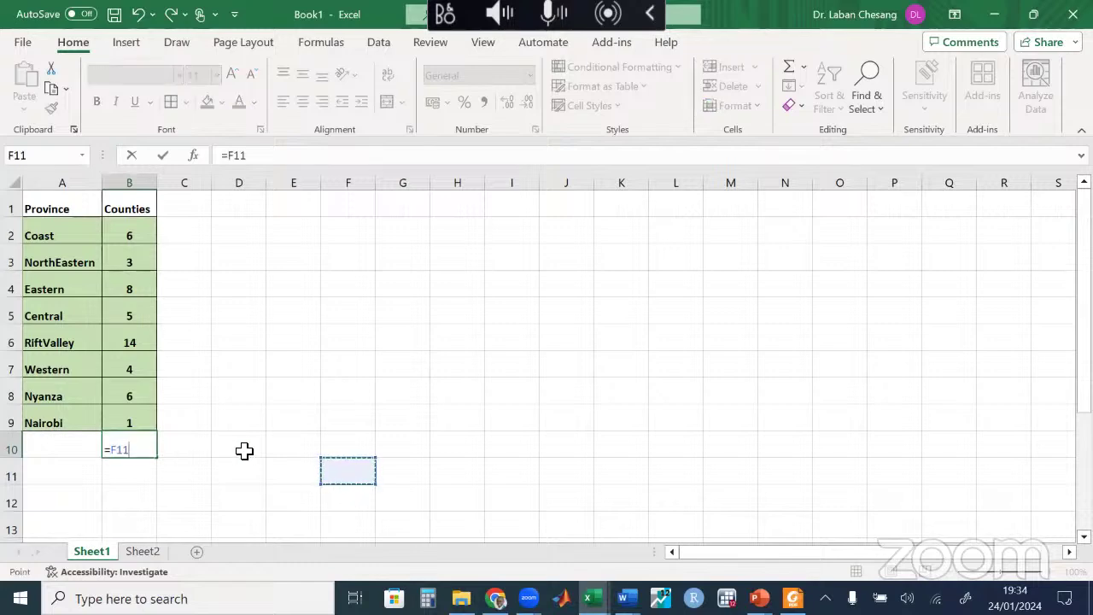
key("Escape")
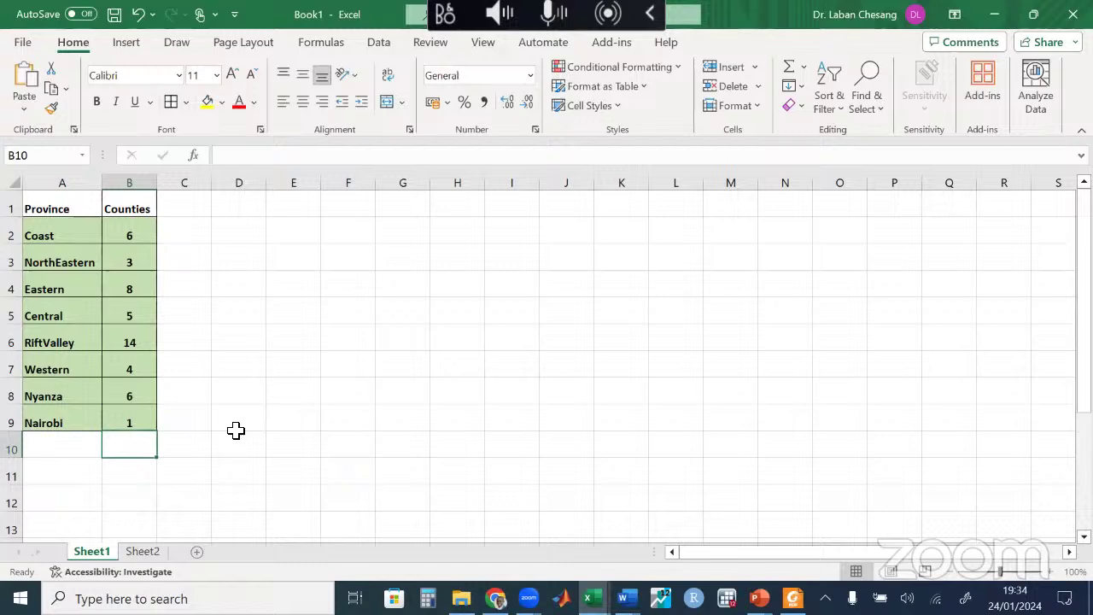
Step: Total the Counties column in cell B10 with the formula =SUM(B2:B9)
left_click(187, 472)
left_click(136, 449)
type("=")
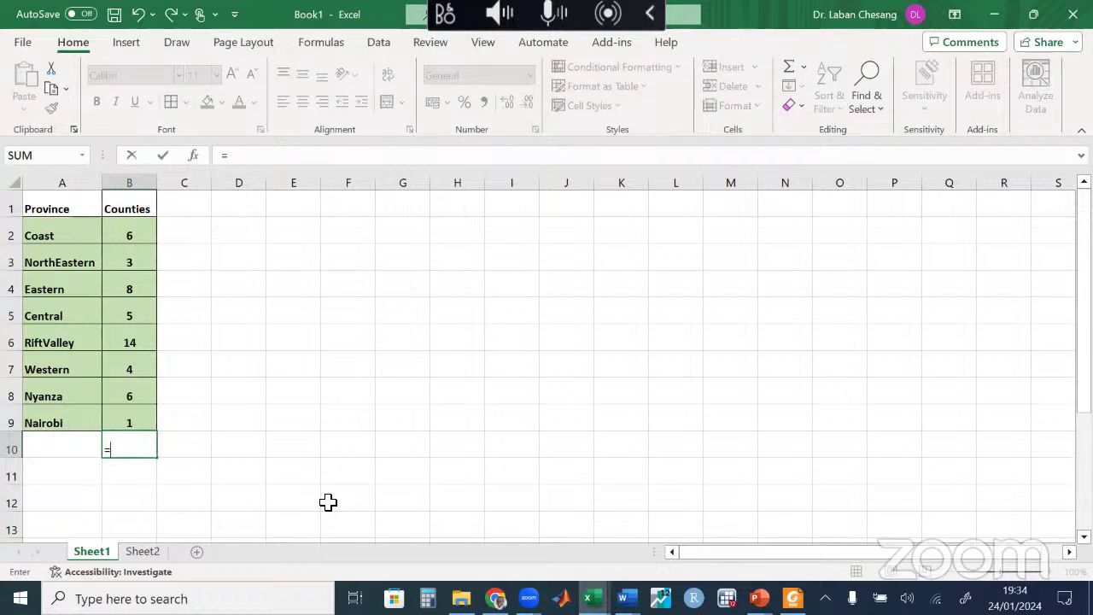
type("su")
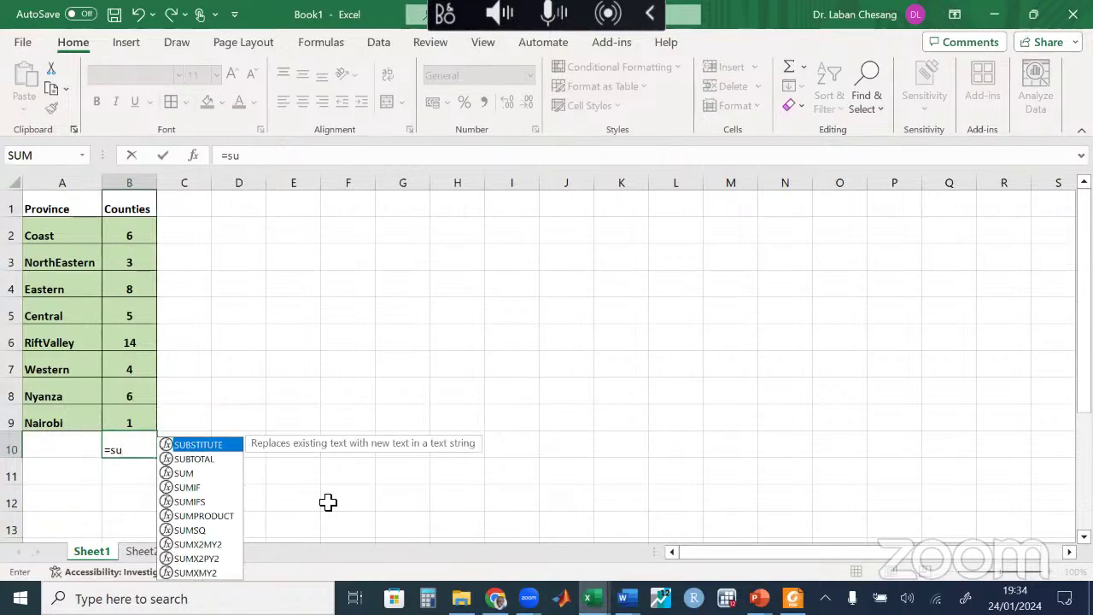
type("m")
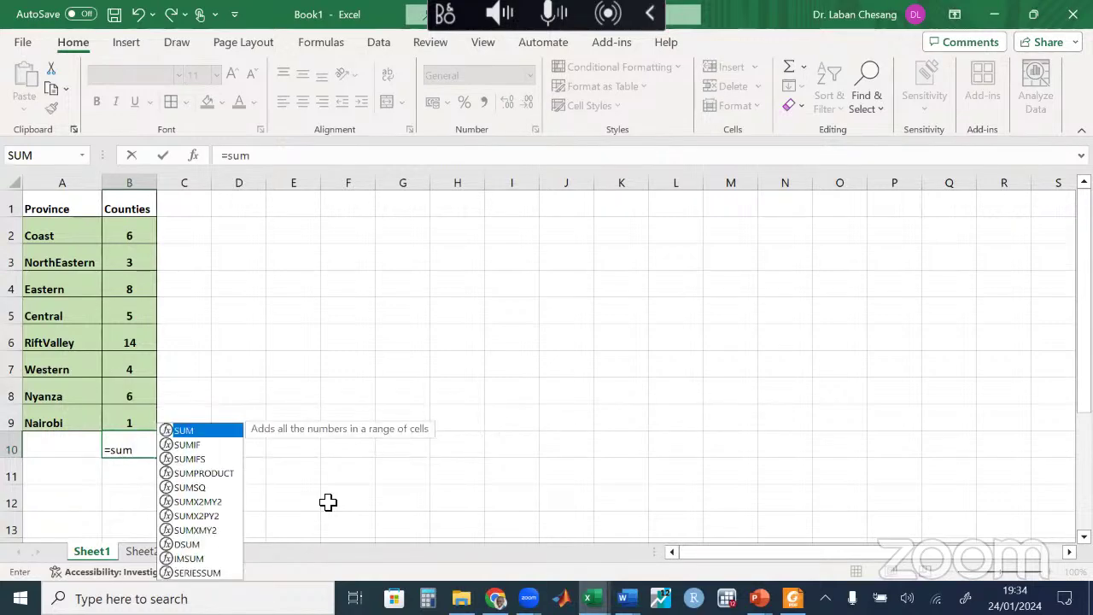
left_click(192, 432)
double_click(192, 431)
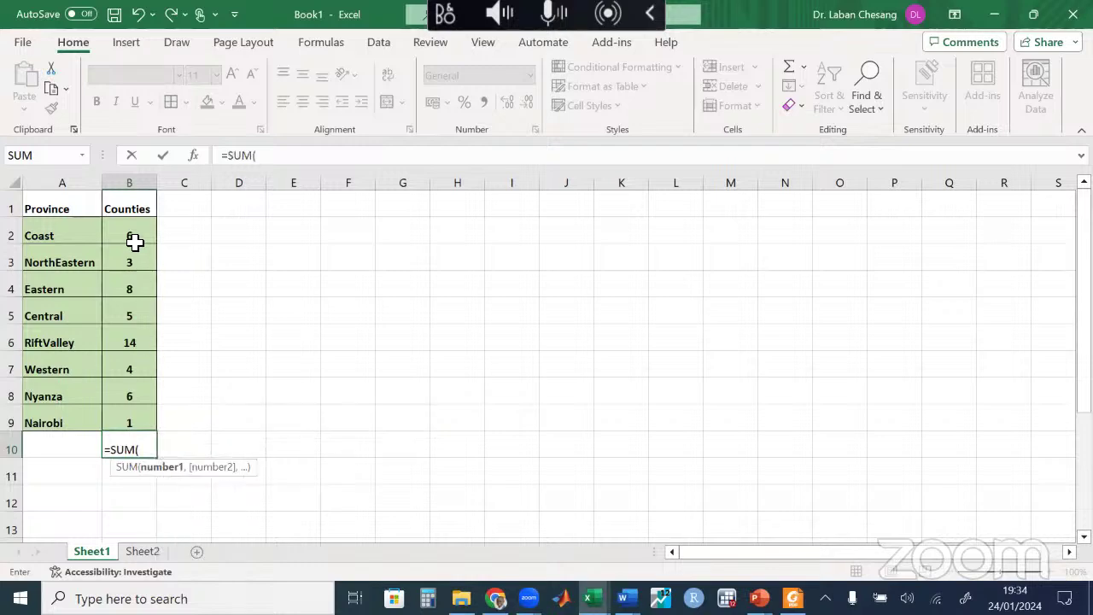
left_click_drag(132, 233, 128, 419)
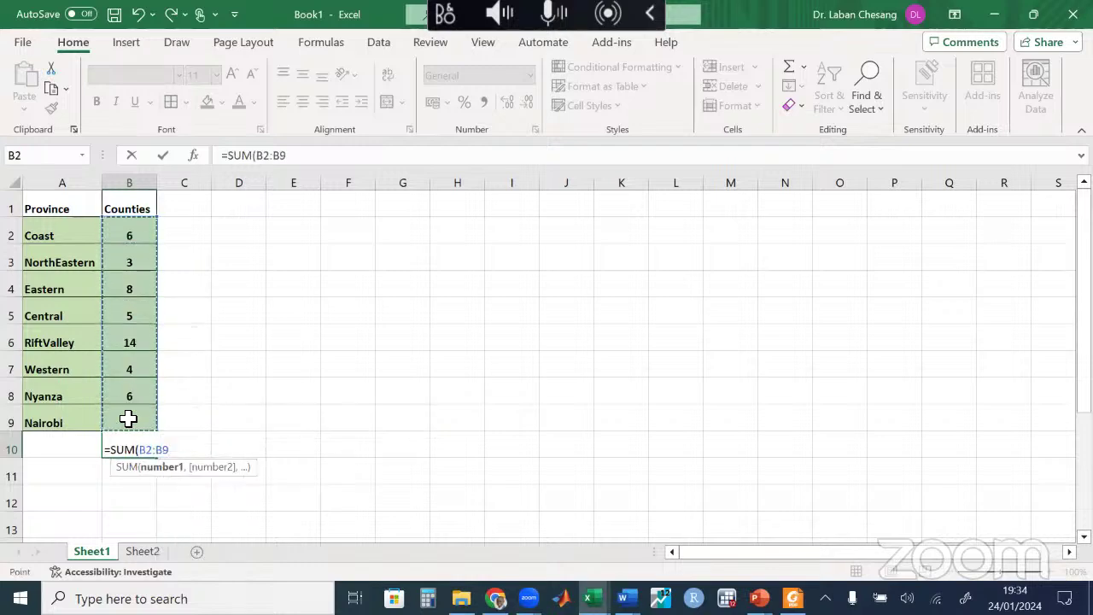
type(")")
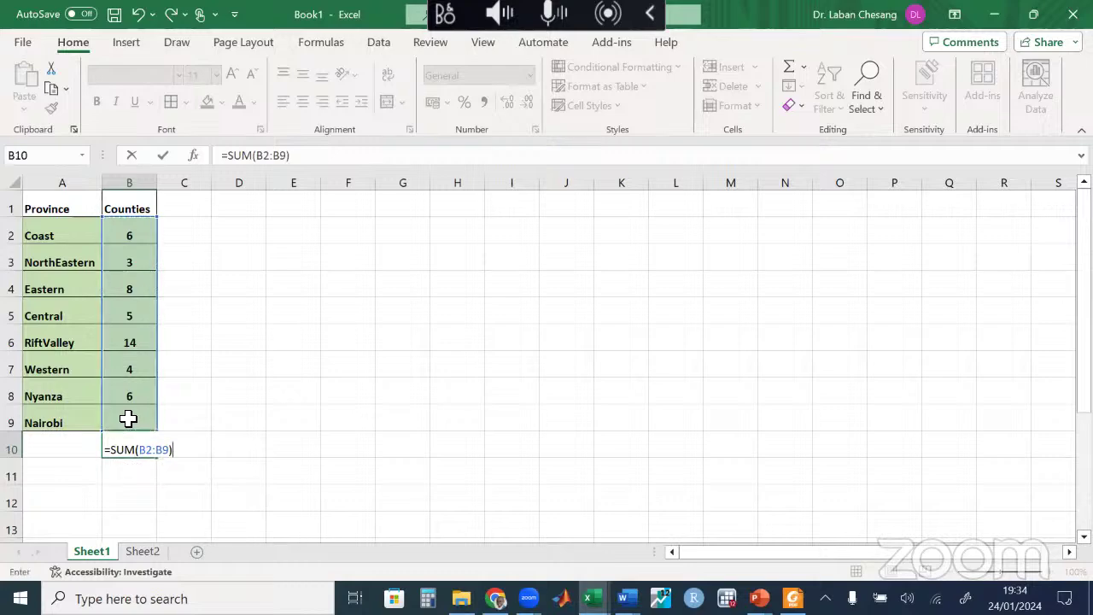
key("Return")
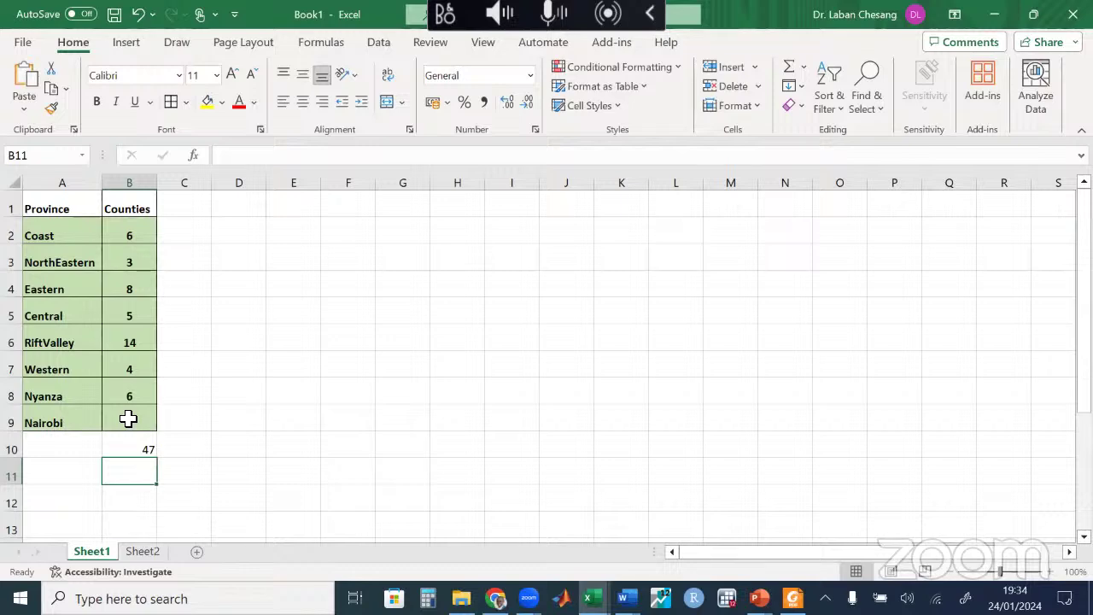
Step: Highlight the total in cell B10 with a yellow fill
left_click(130, 440)
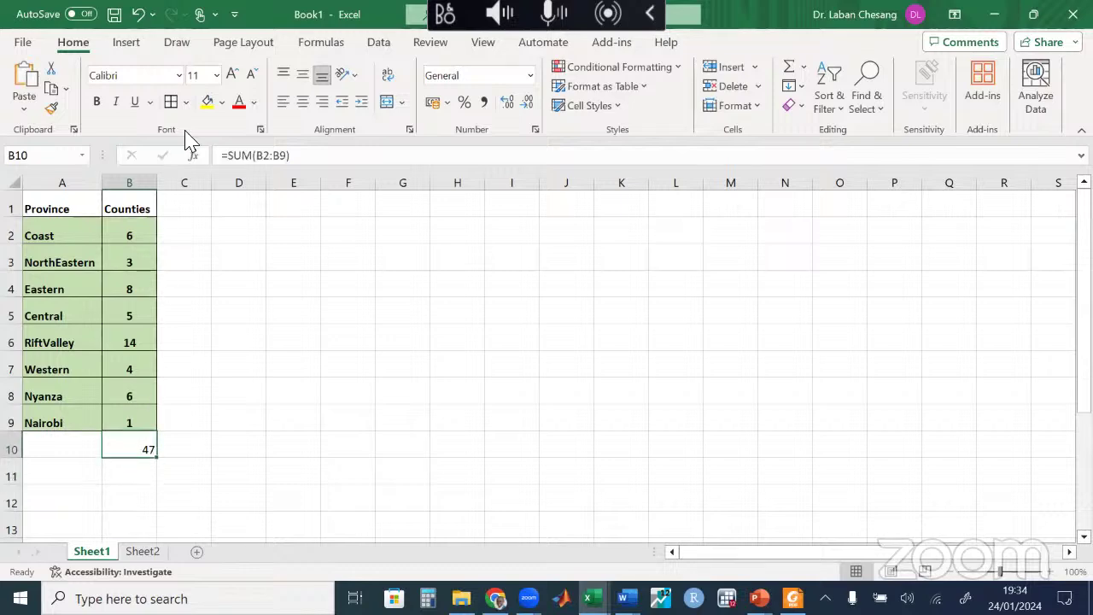
left_click(207, 101)
left_click(319, 311)
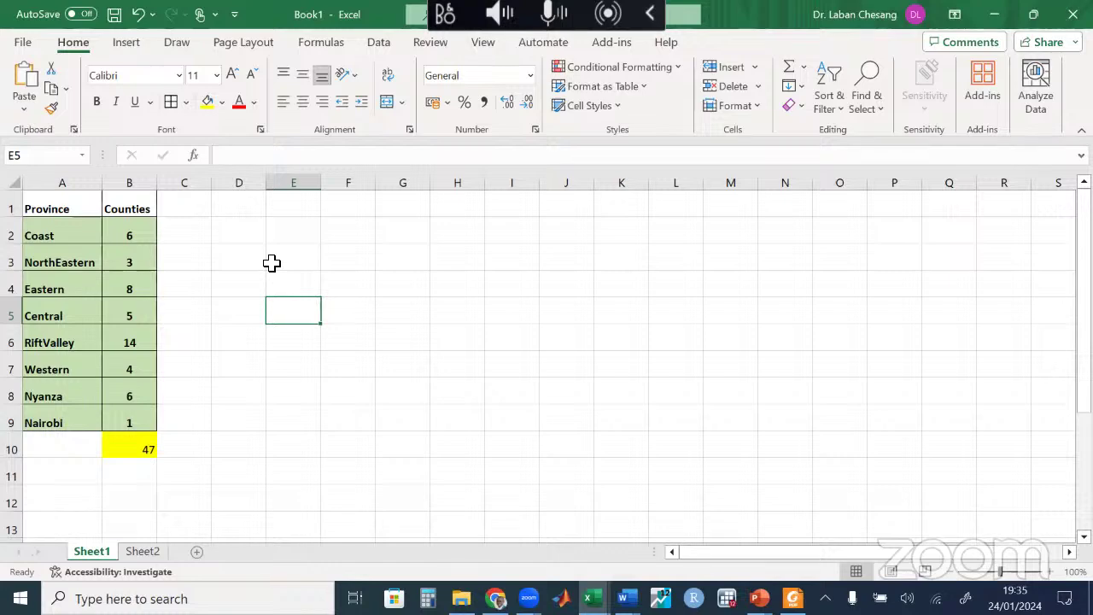
Step: Calculate Coast's share of all counties in cell C2 with =B2/$B$10, using an absolute reference to the total
left_click(181, 235)
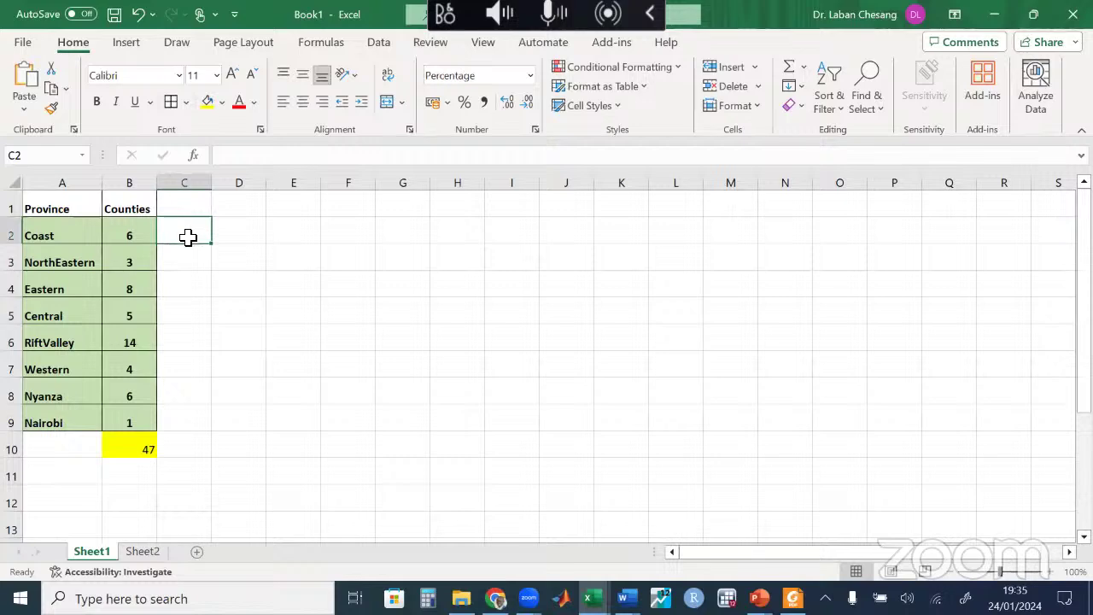
left_click(186, 210)
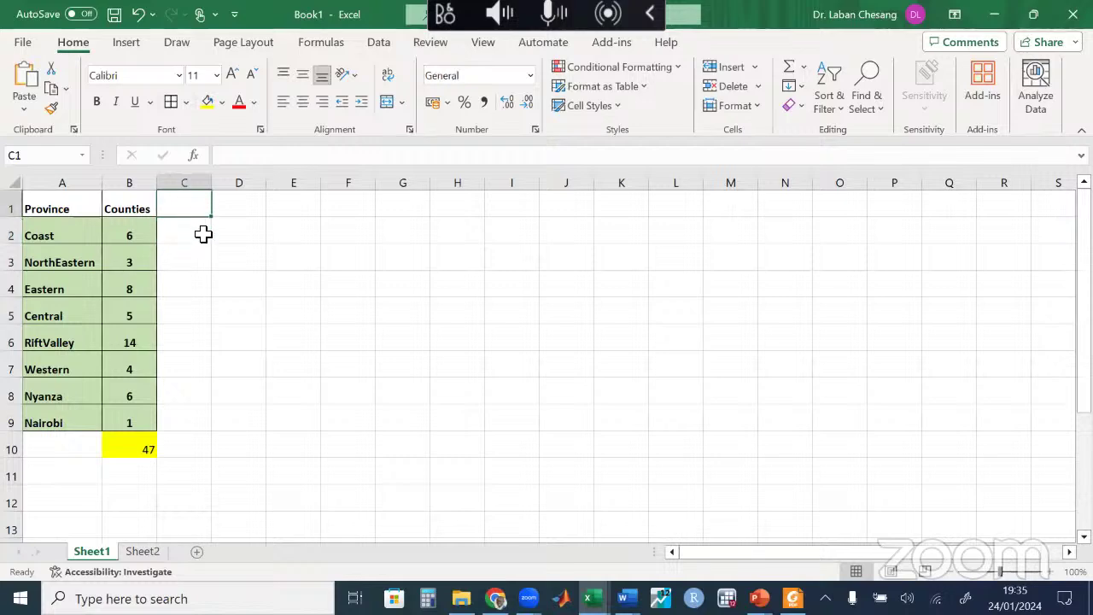
left_click(192, 232)
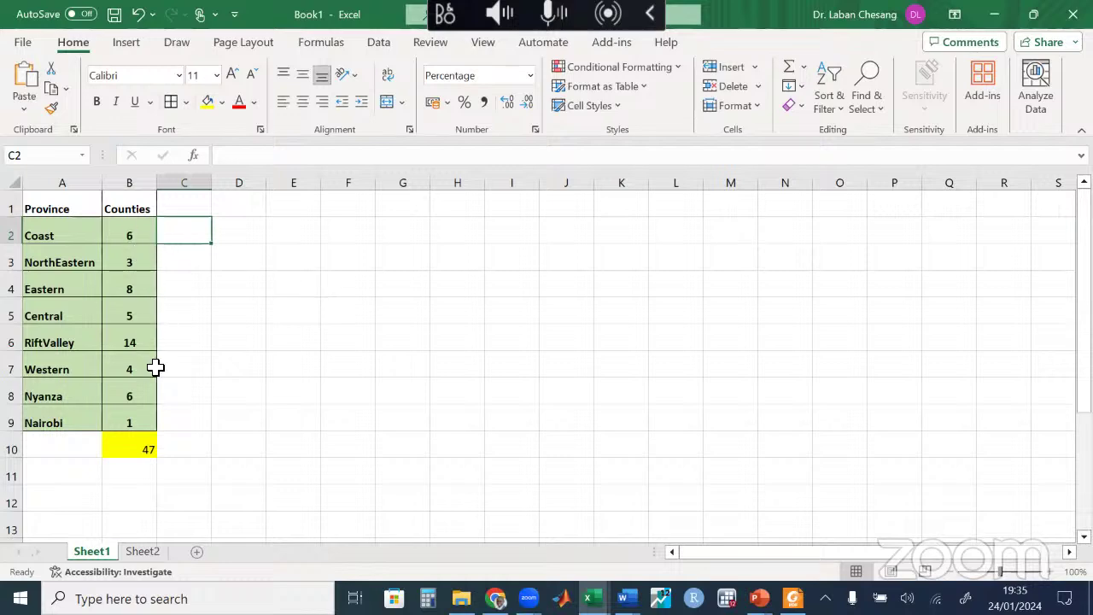
type("=")
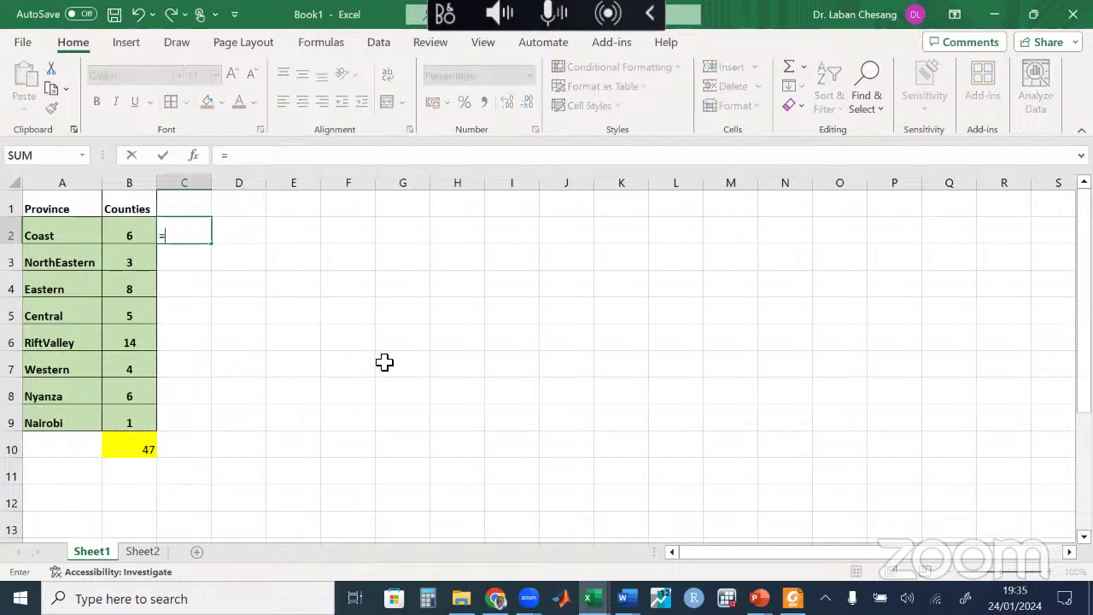
left_click(138, 231)
type("/")
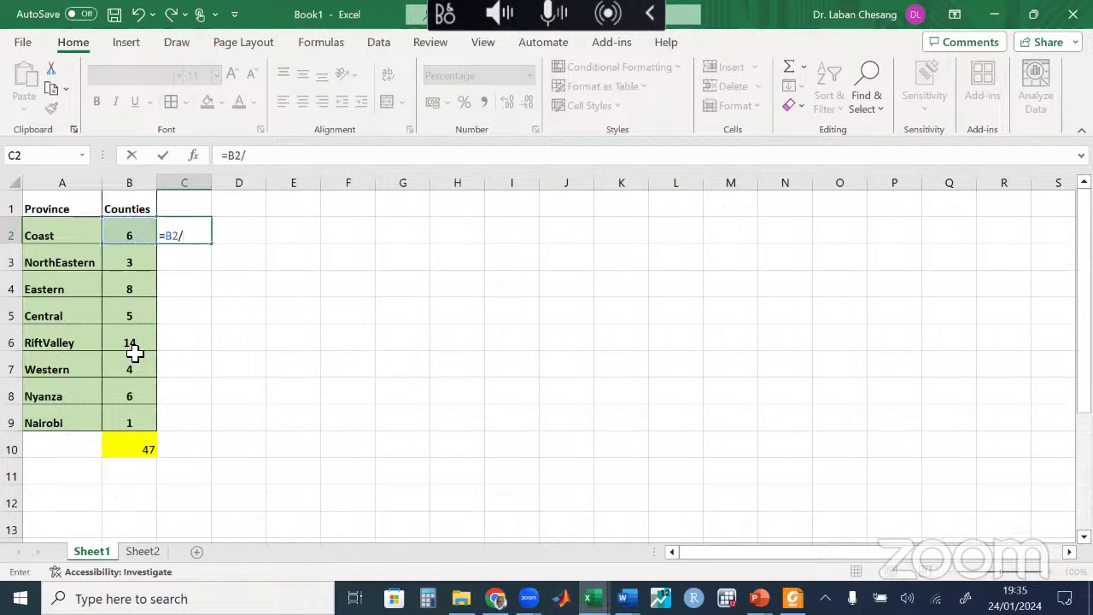
left_click(139, 448)
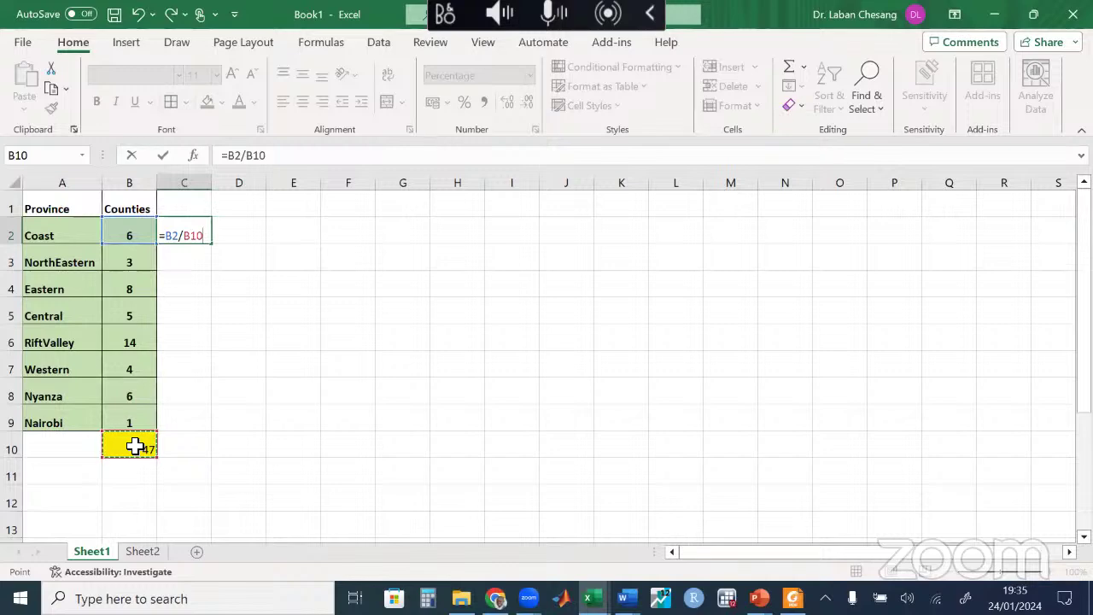
key("F4")
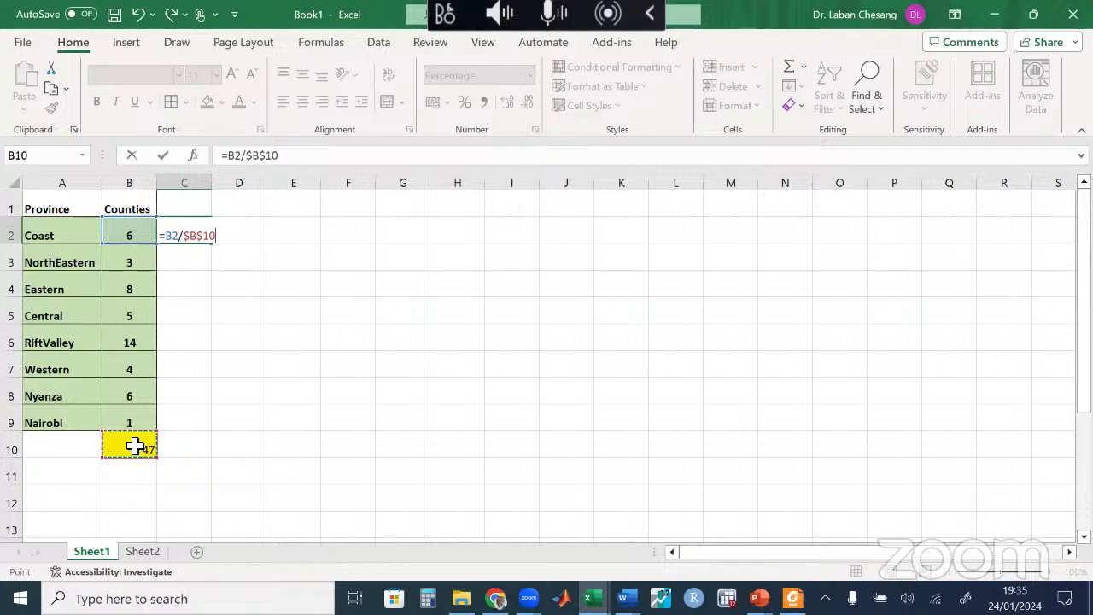
key("Return")
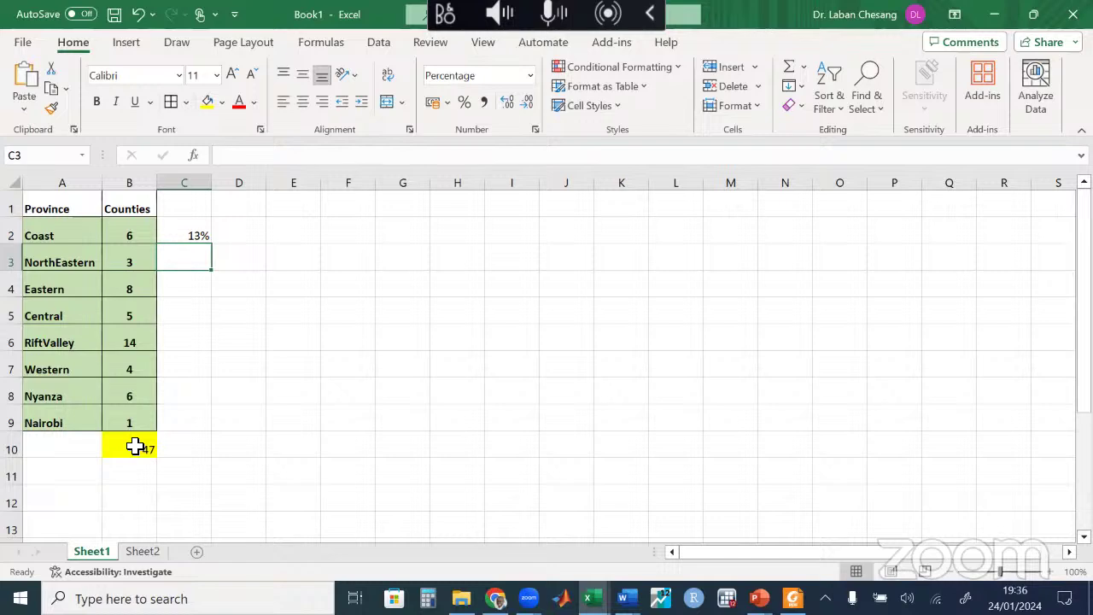
Step: Copy the share formula from C2 down to C9 and show the percentages with one decimal place
left_click(191, 240)
left_click_drag(212, 246, 205, 424)
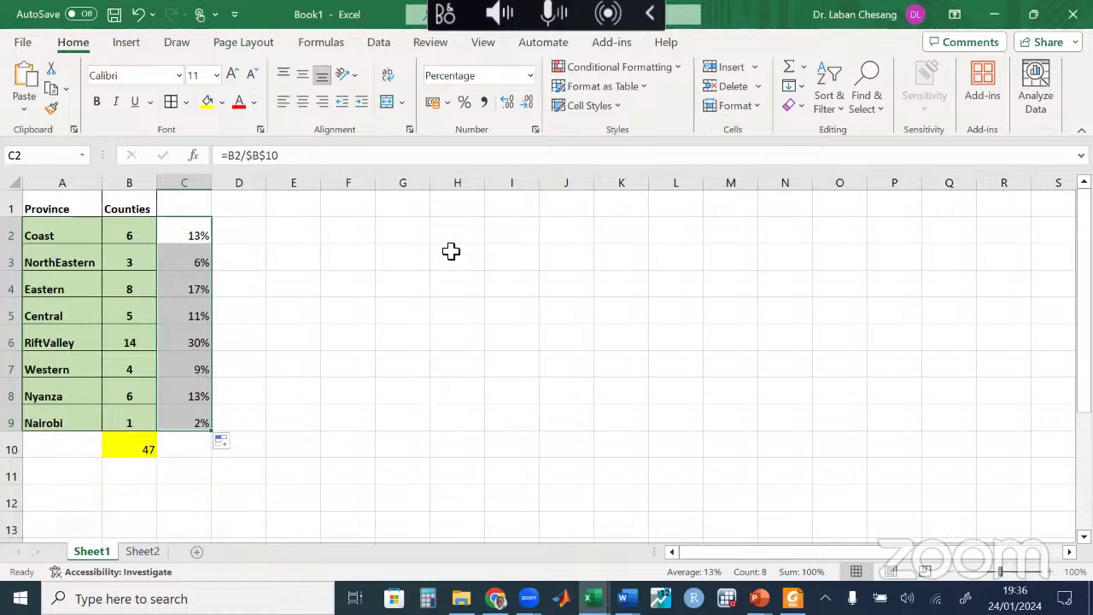
left_click(508, 104)
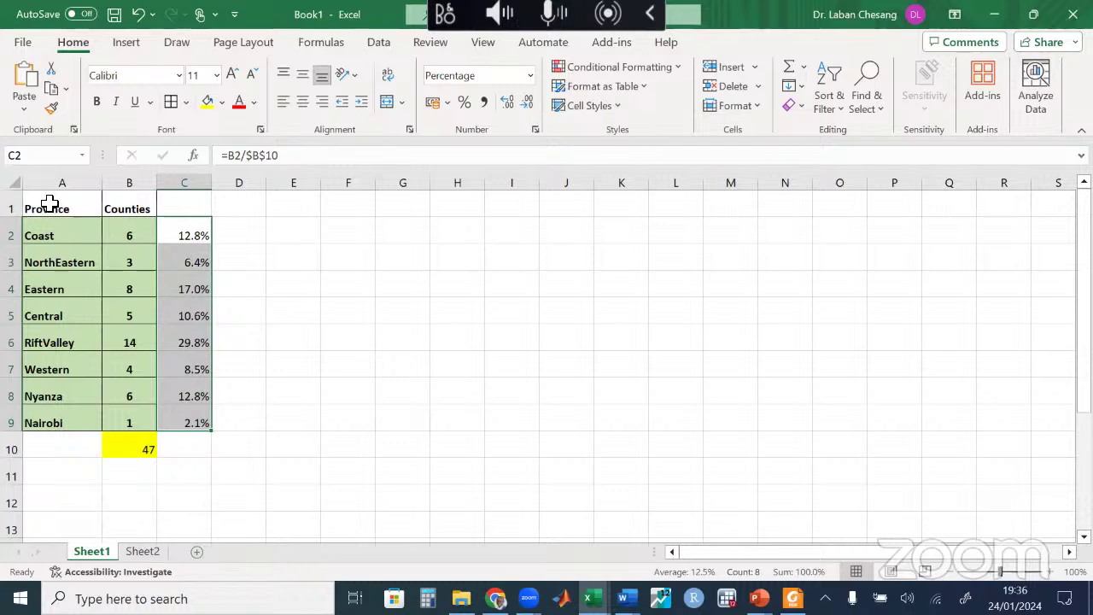
left_click_drag(44, 210, 145, 409)
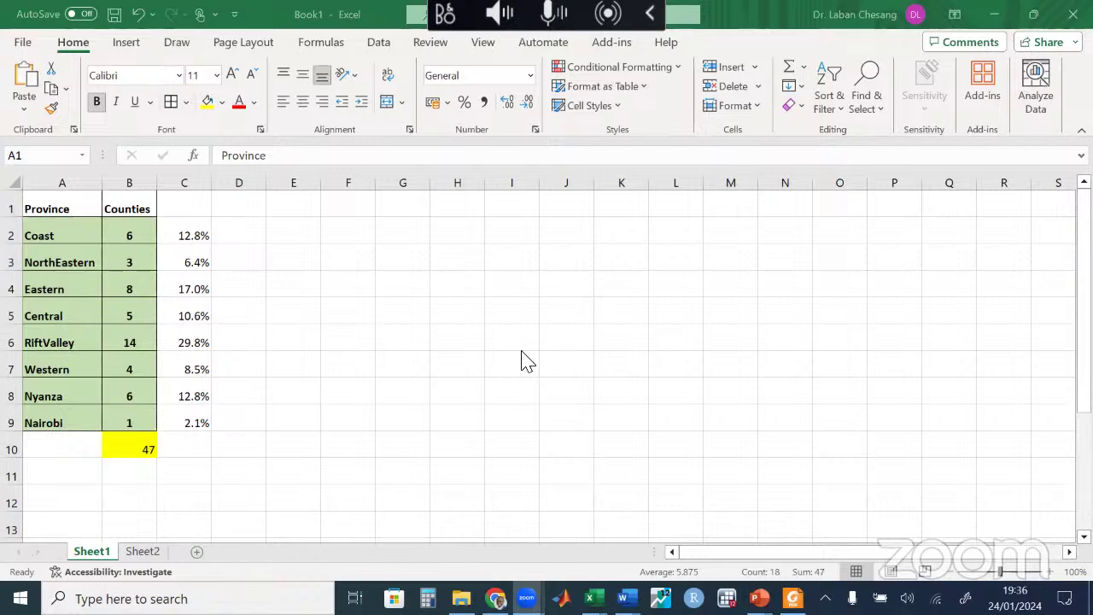
left_click(417, 368)
left_click(356, 287)
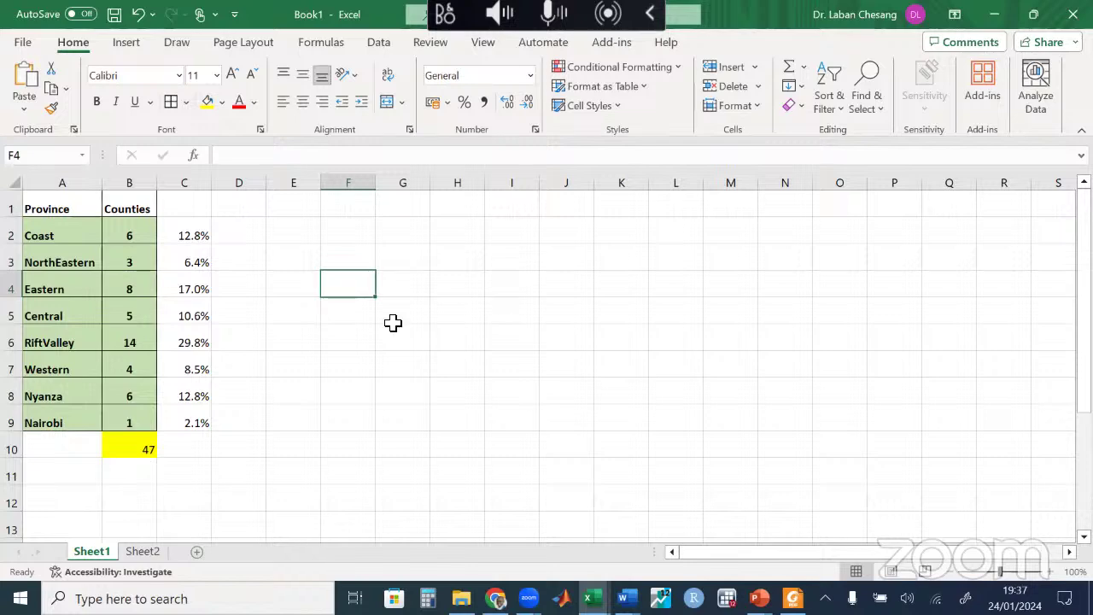
left_click(124, 454)
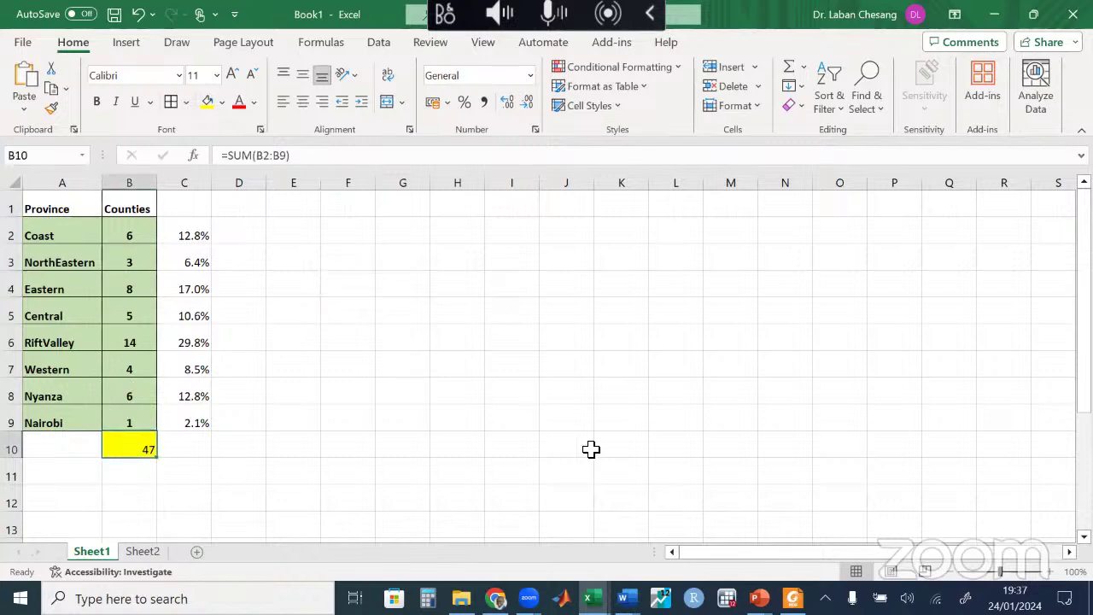
left_click(560, 441)
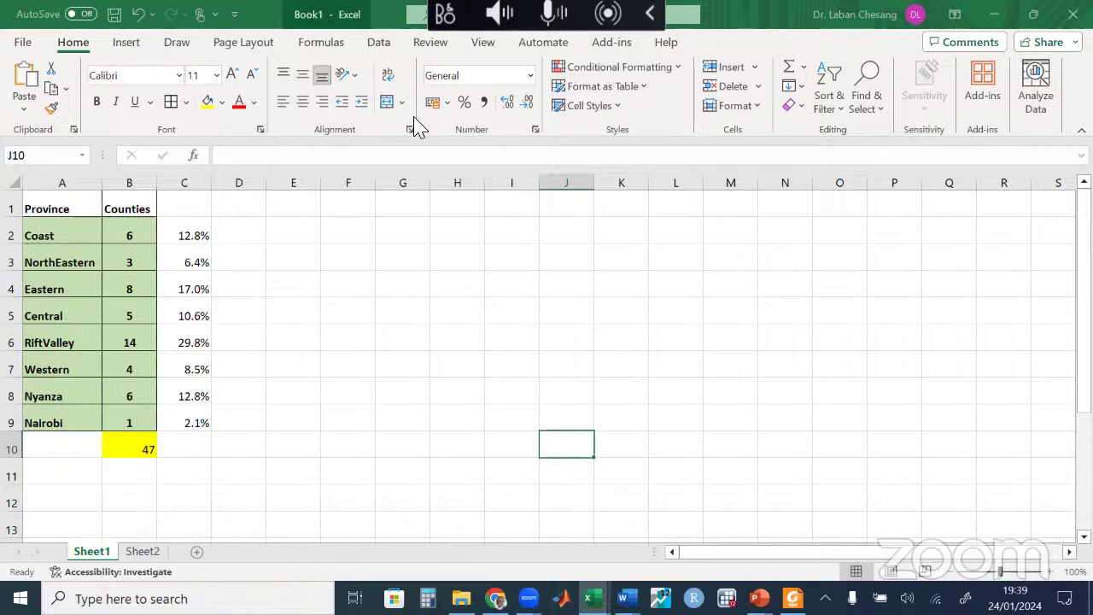
key("ctrl+s")
left_click(715, 176)
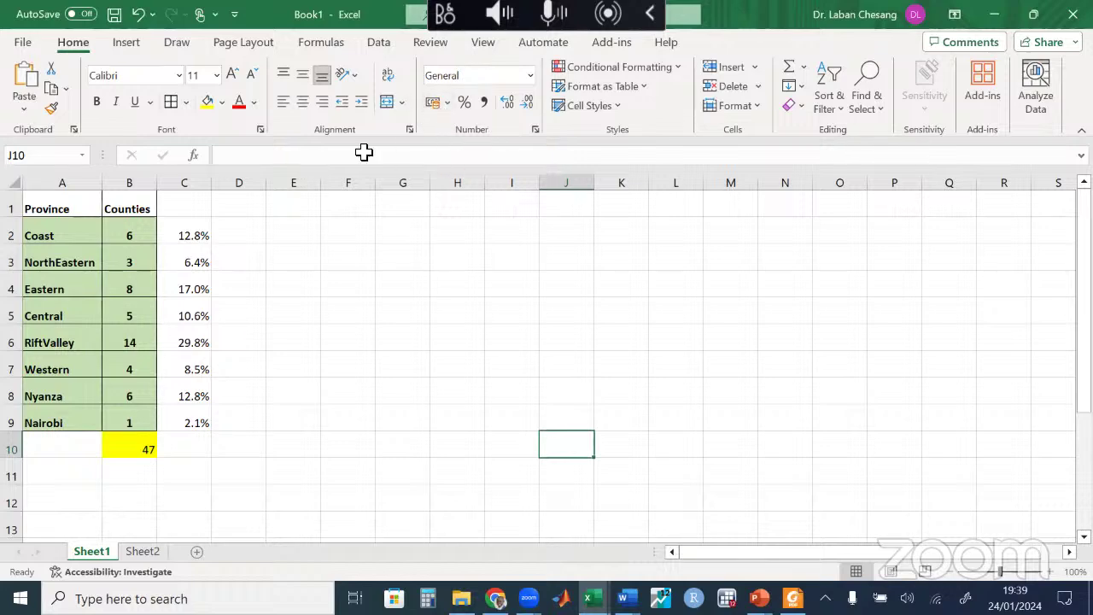
Step: Try the accounting number format on Coast's share in cell C2, and undo it
left_click(205, 232)
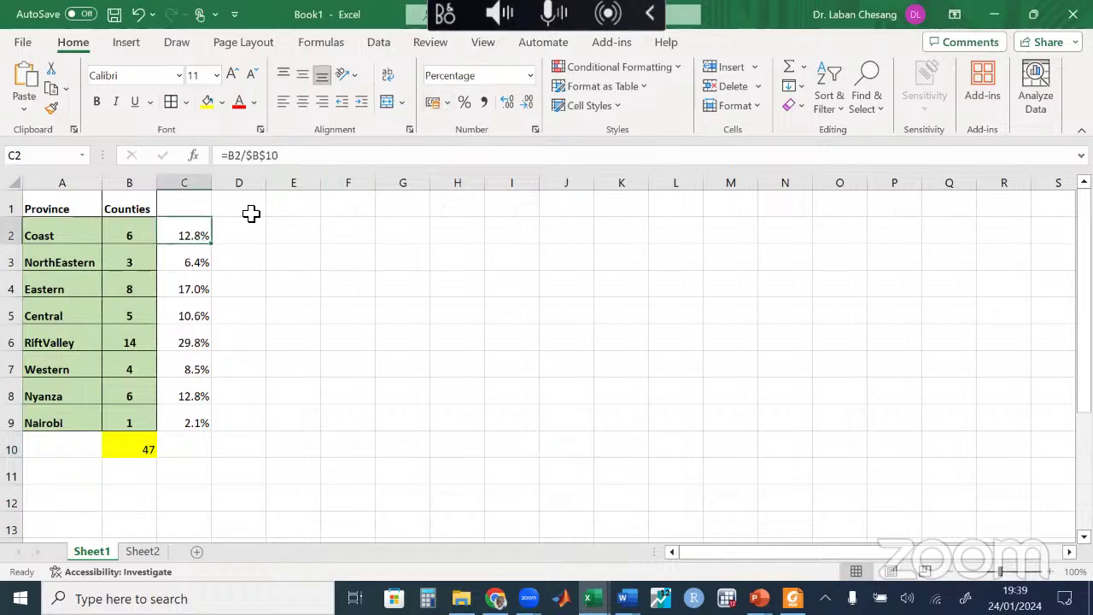
left_click(433, 103)
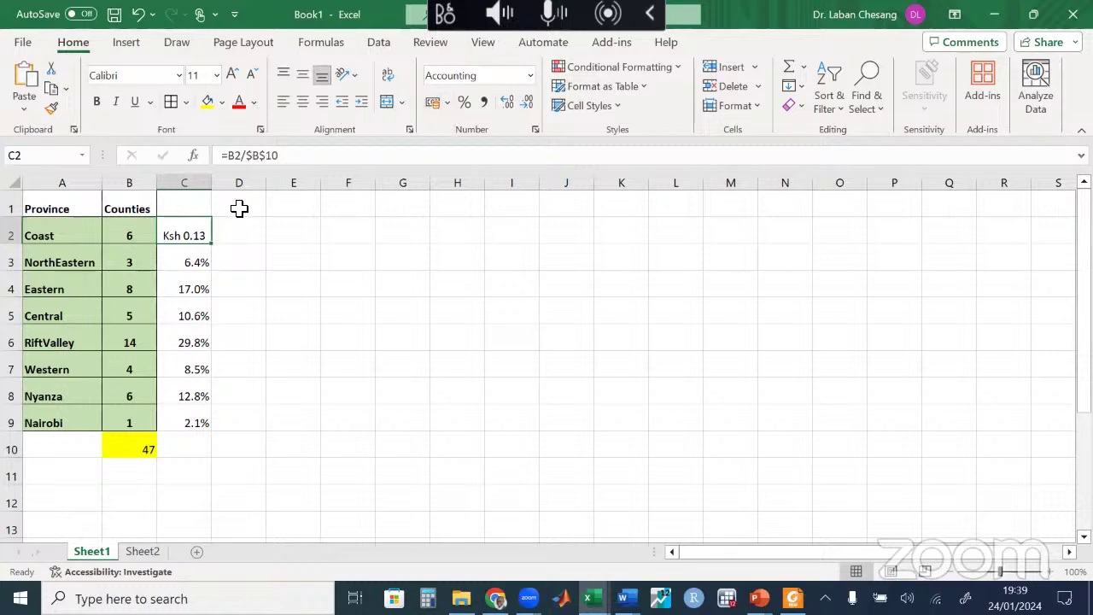
left_click(138, 16)
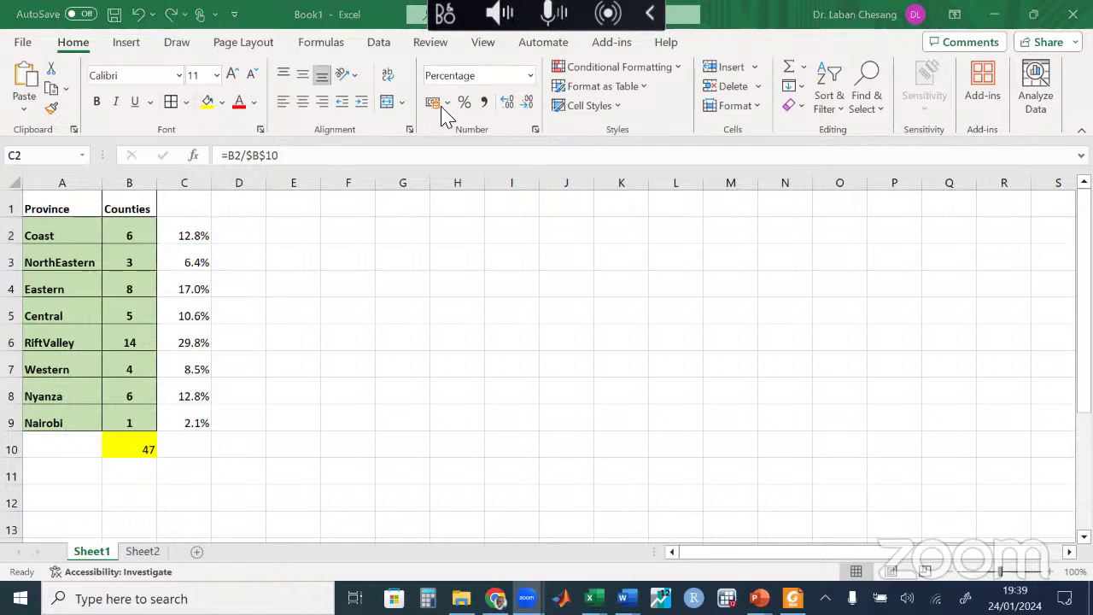
Step: Examine the number format categories and decimal places available for cell C2 in the Format Cells dialog
left_click(538, 133)
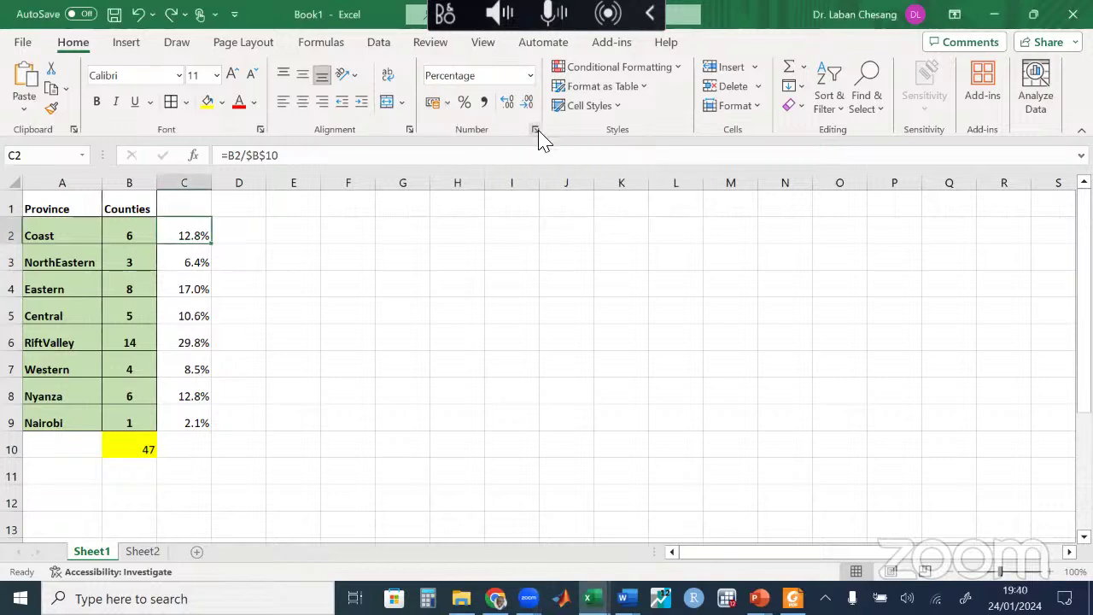
left_click(536, 130)
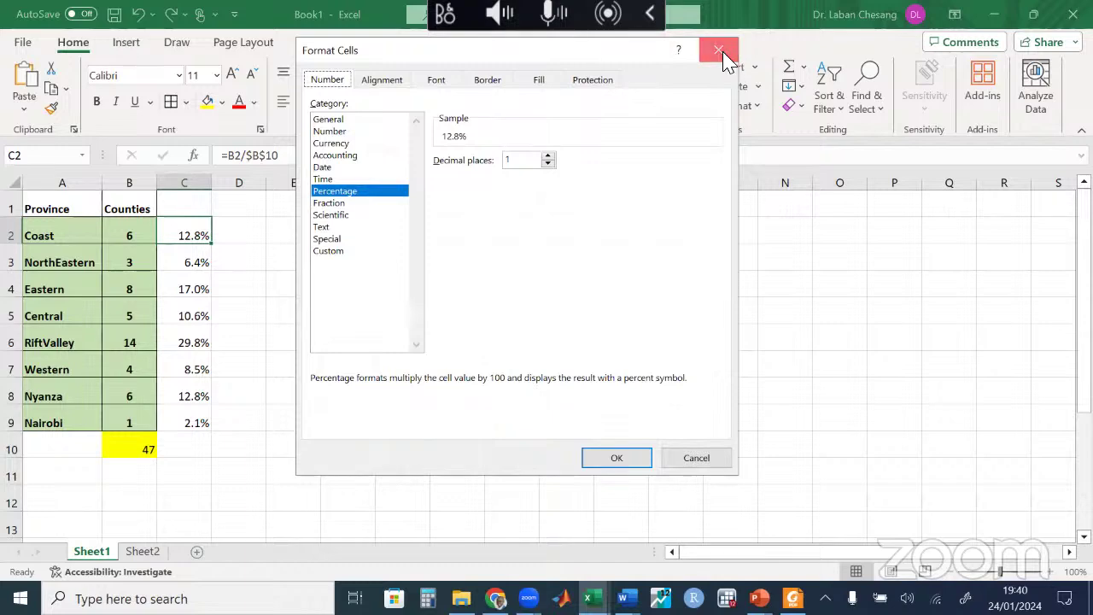
left_click(721, 53)
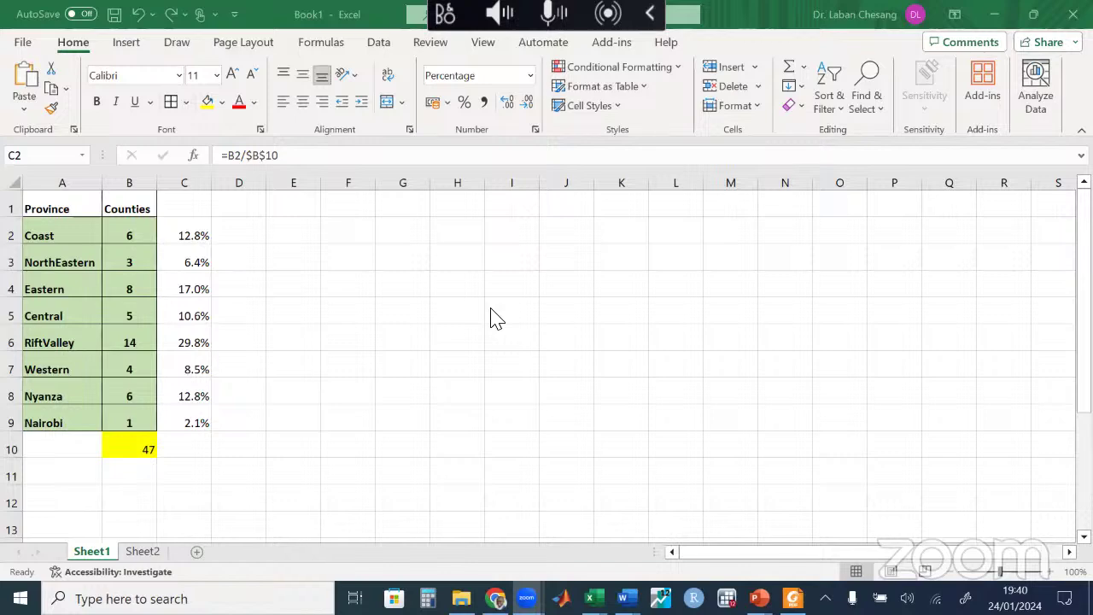
Step: Clear the percentage shares from column C and the total from cell B10
left_click(199, 183)
key("Delete")
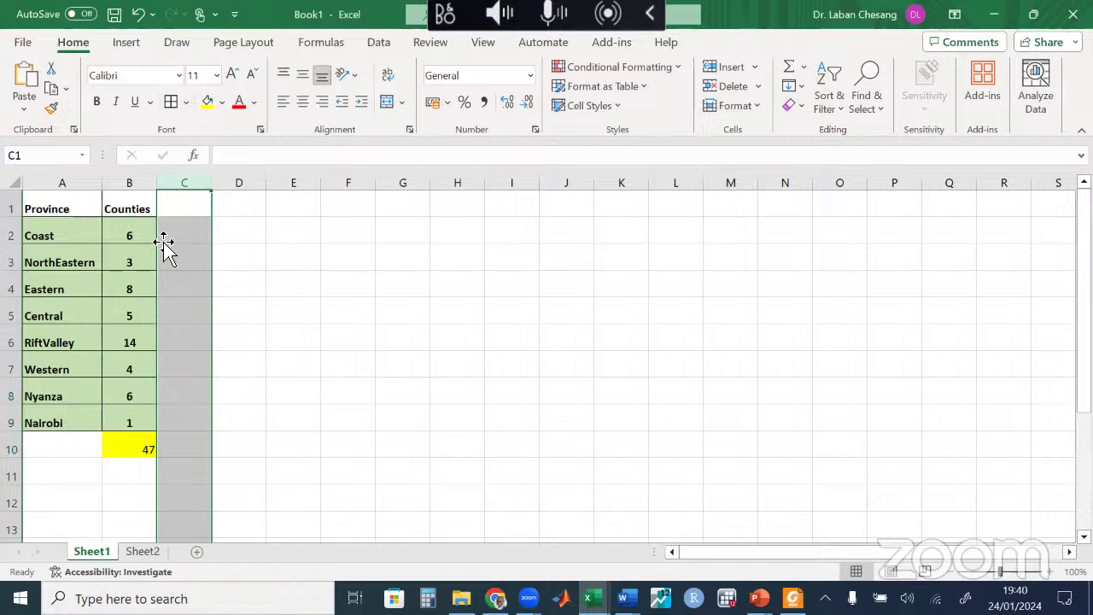
left_click(140, 450)
key("Delete")
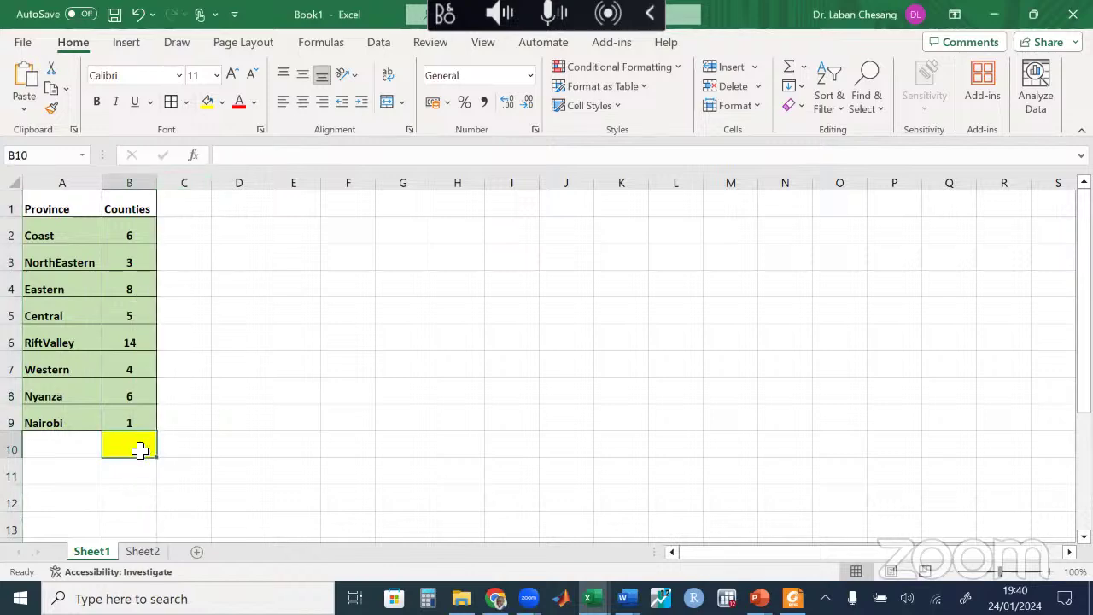
Step: Examine the AutoSum functions and the Insert Function dialog as ways to total the Counties column in cell B10
left_click(344, 256)
left_click_drag(133, 234, 115, 427)
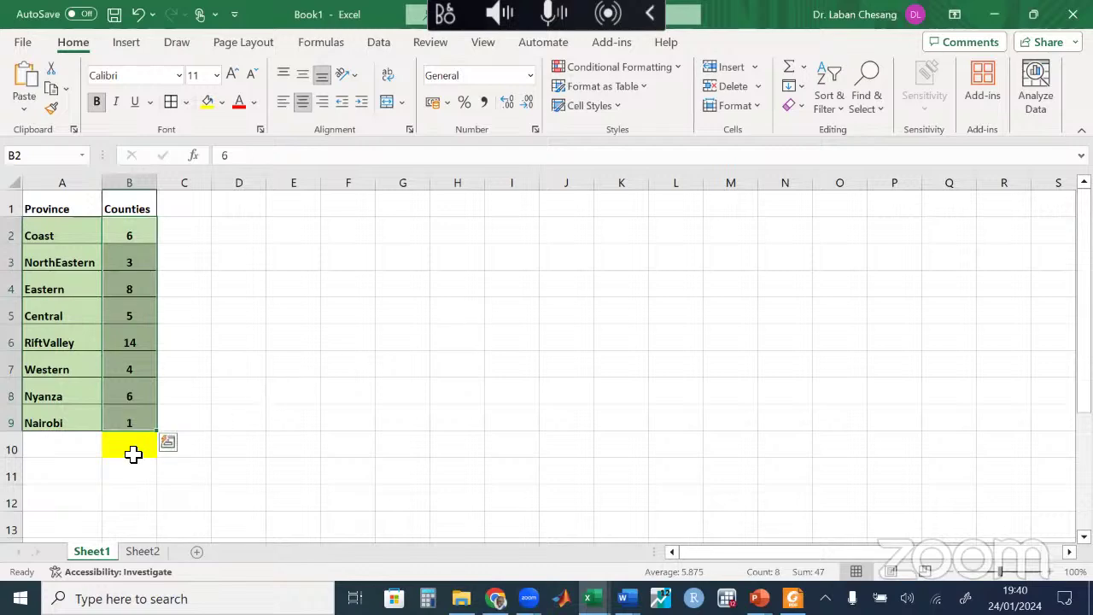
left_click(130, 450)
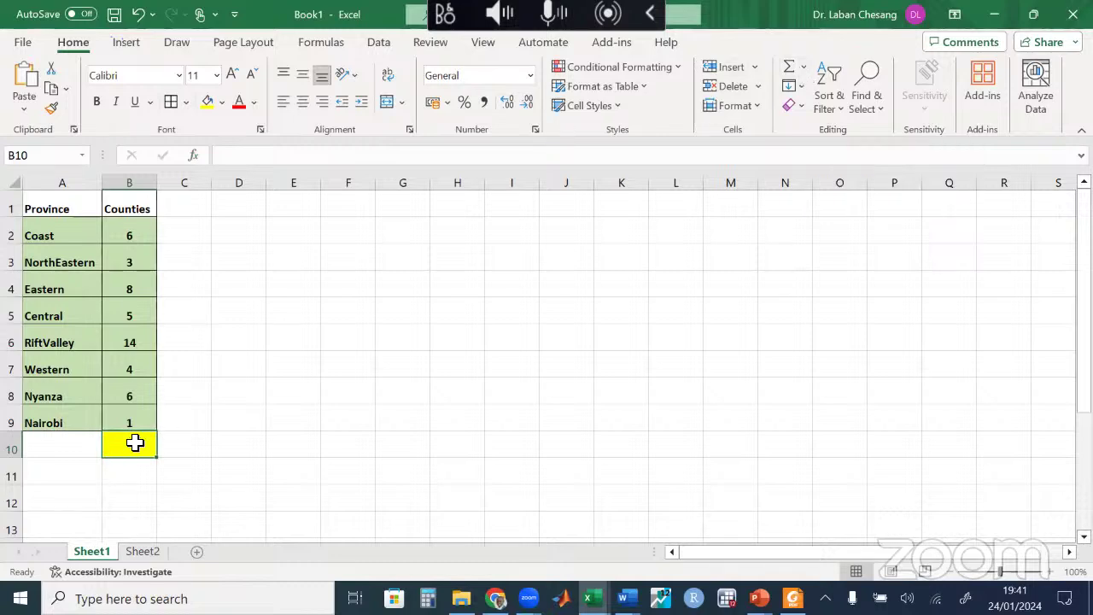
left_click(802, 74)
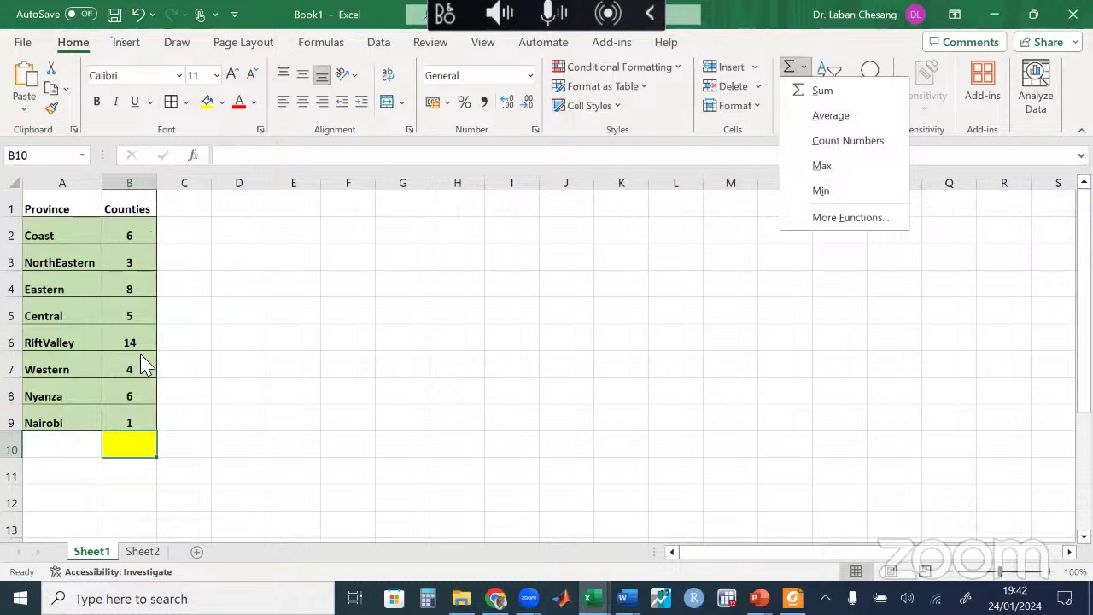
left_click(333, 386)
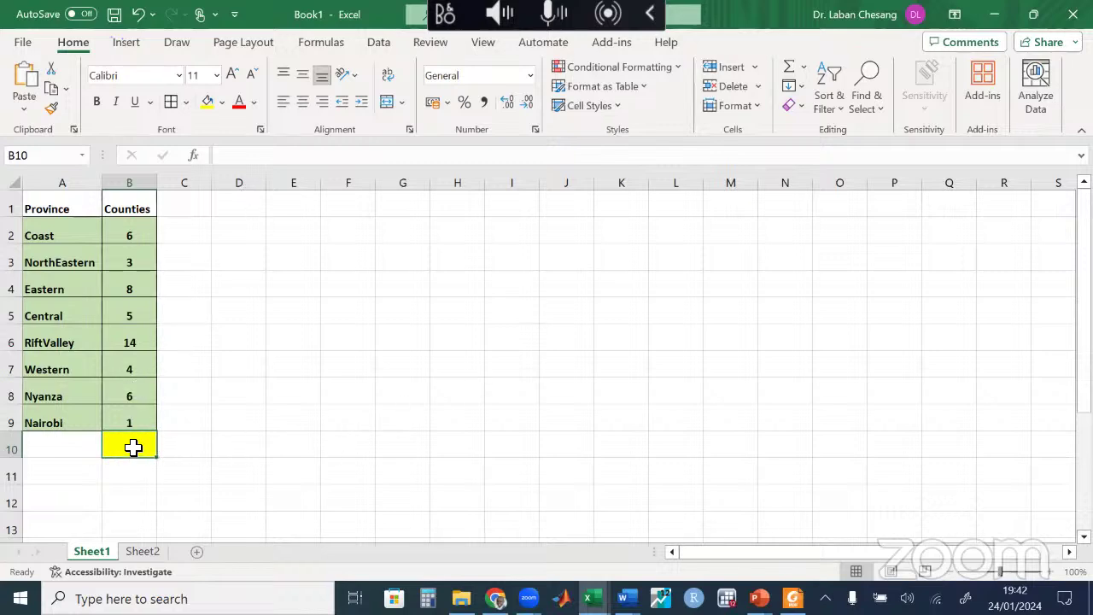
left_click(193, 155)
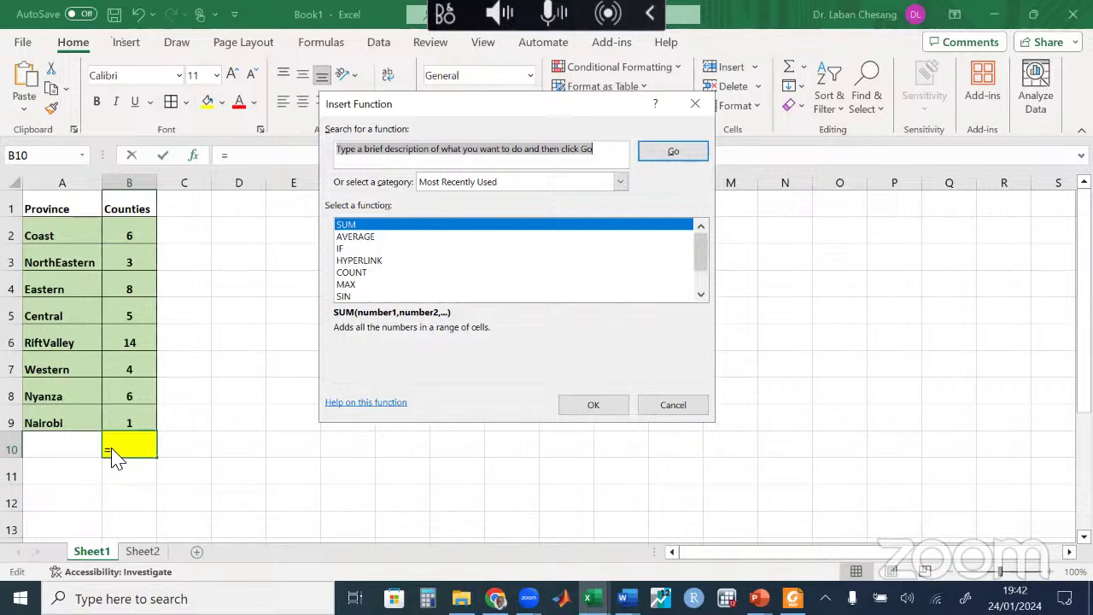
left_click(683, 407)
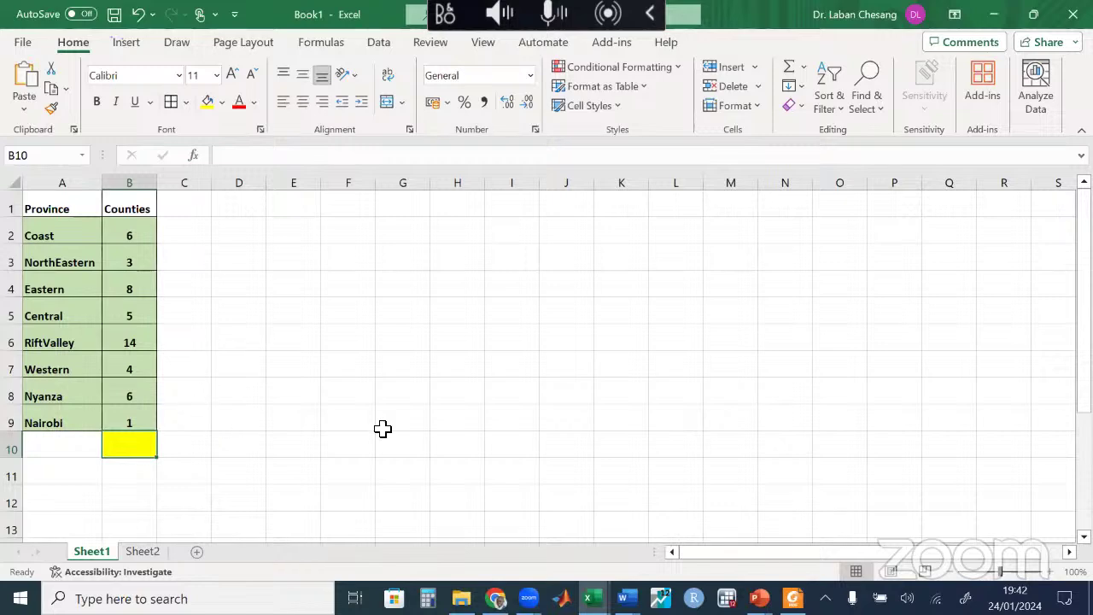
left_click(418, 320)
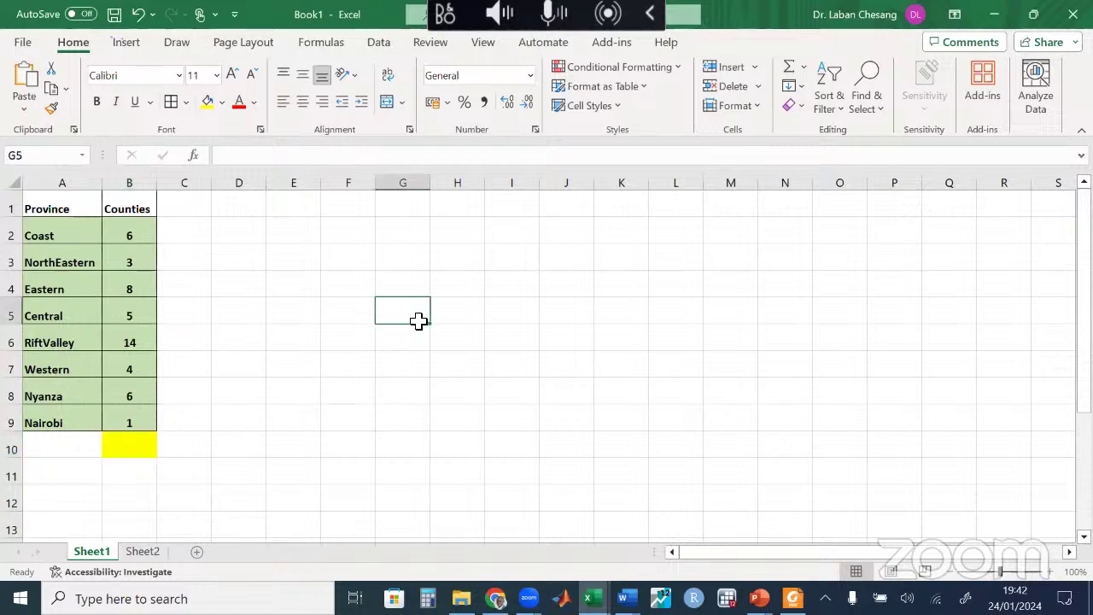
left_click(126, 451)
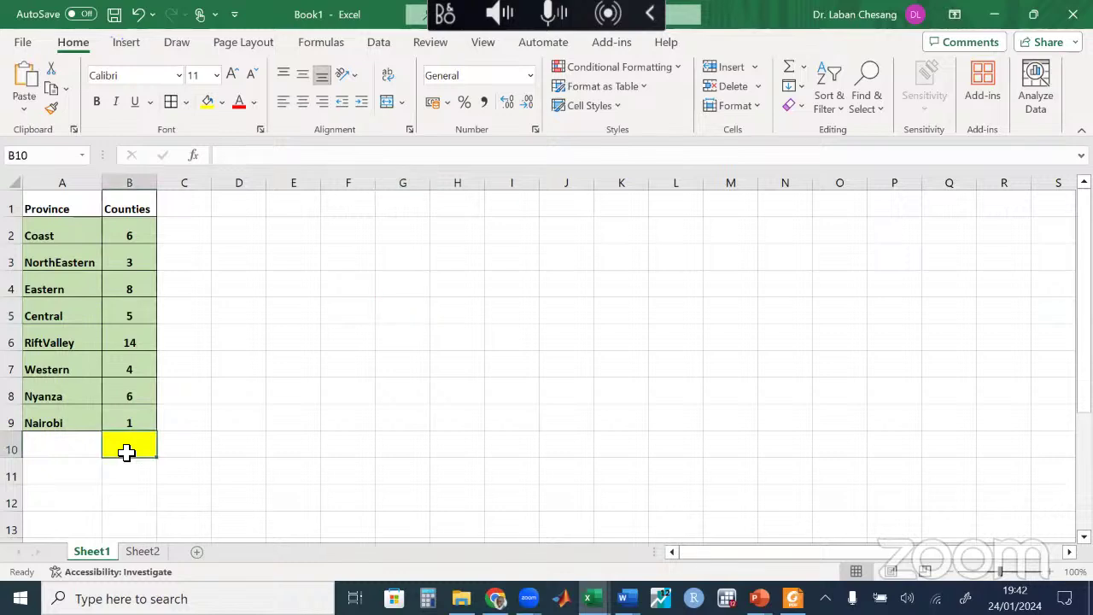
type("=")
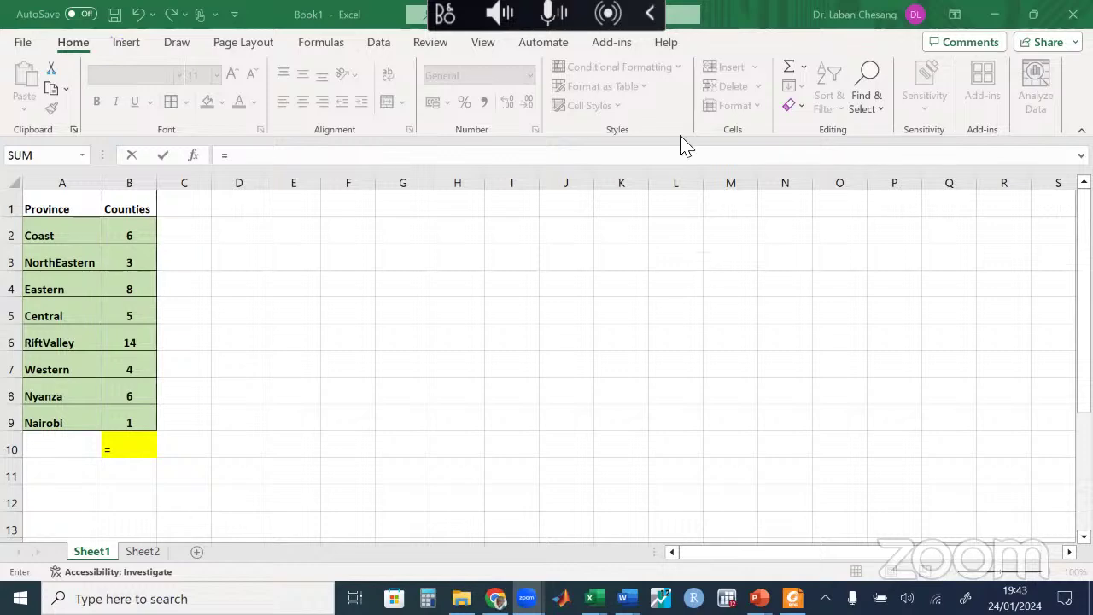
left_click(140, 453)
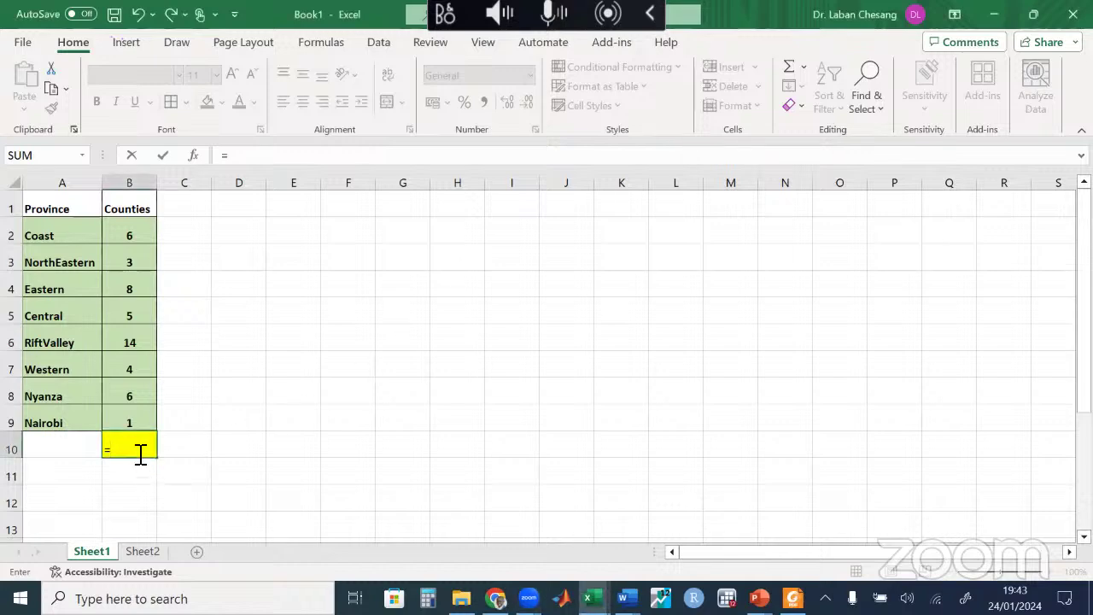
left_click(566, 470)
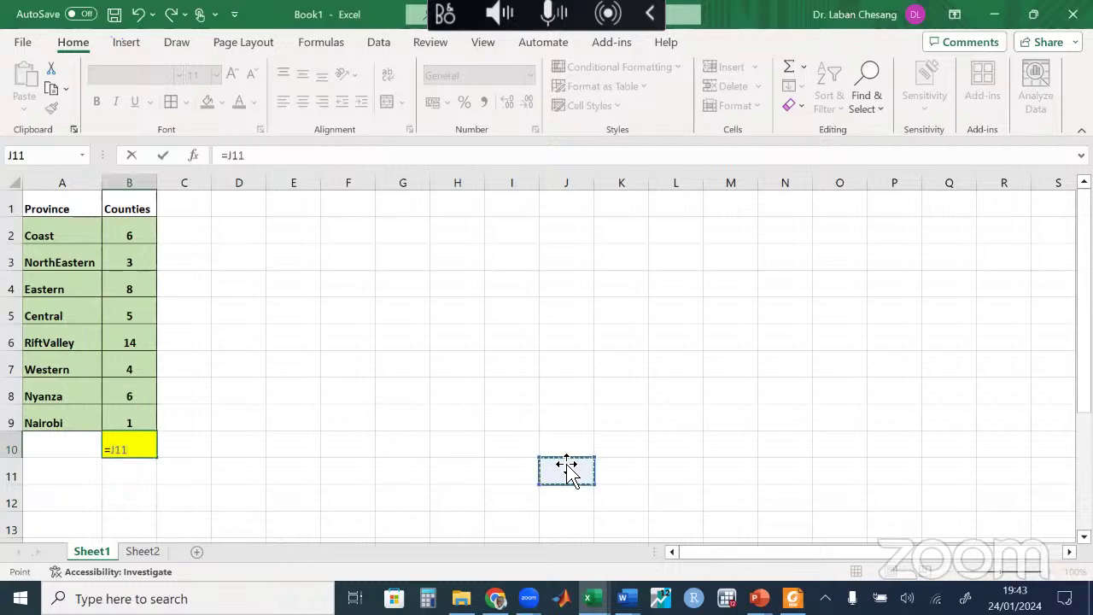
type("s")
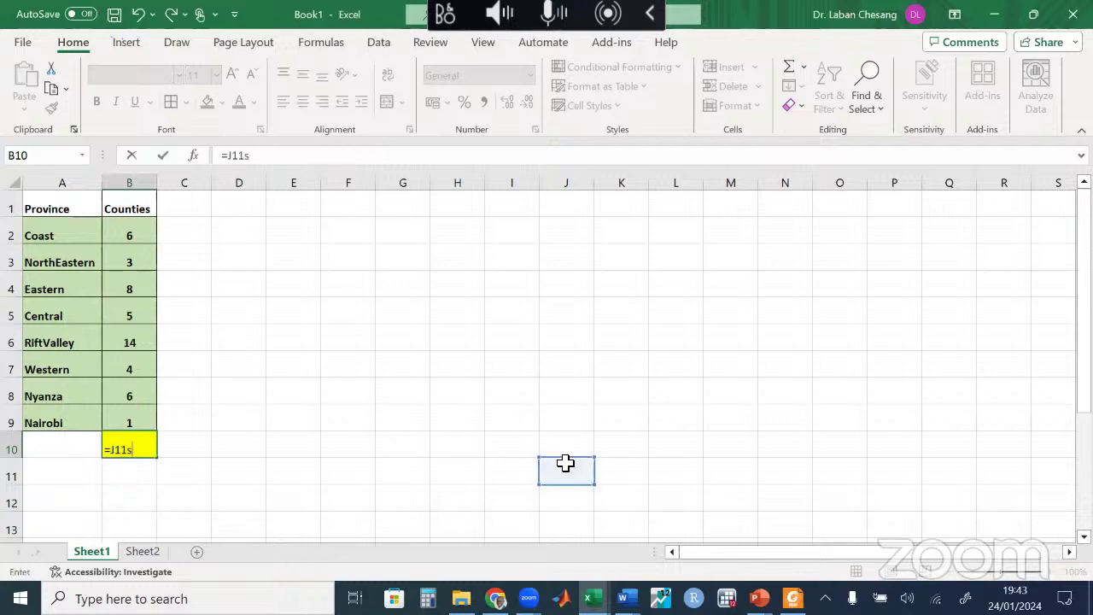
type("u")
key("BackSpace")
key("BackSpace")
key("BackSpace")
key("BackSpace")
key("BackSpace")
key("BackSpace")
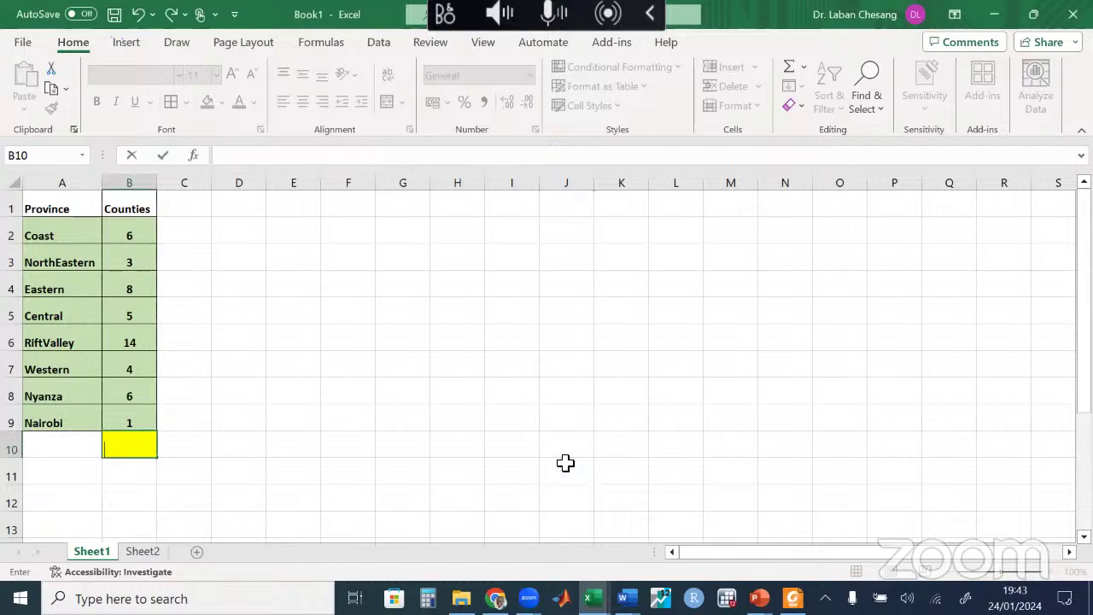
Step: Total the county counts in cell B10 with the formula =SUM(B2:B9)
type("=sum")
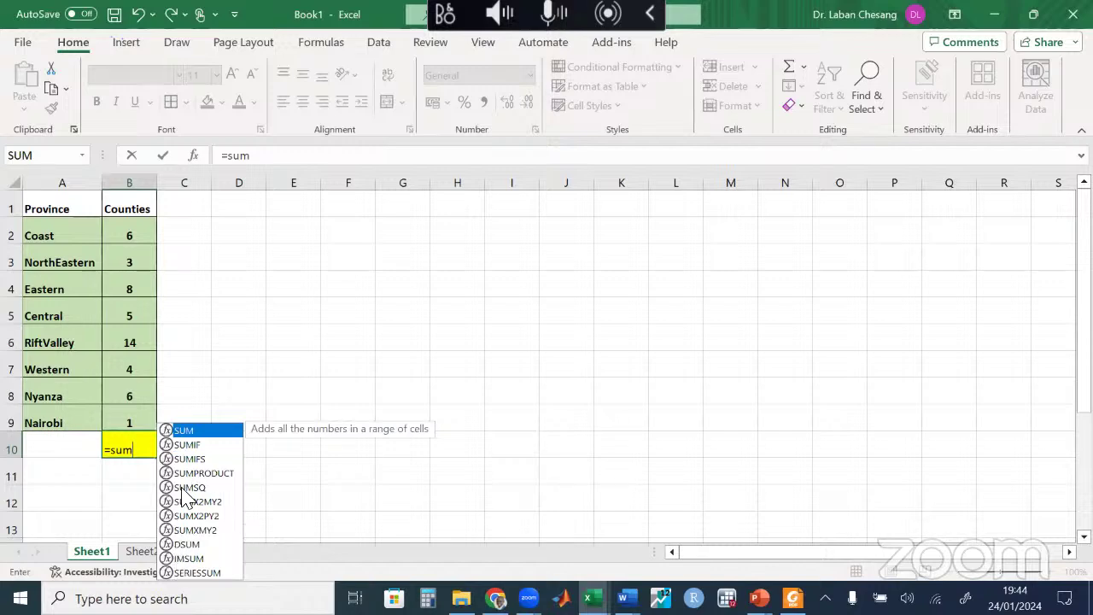
double_click(198, 431)
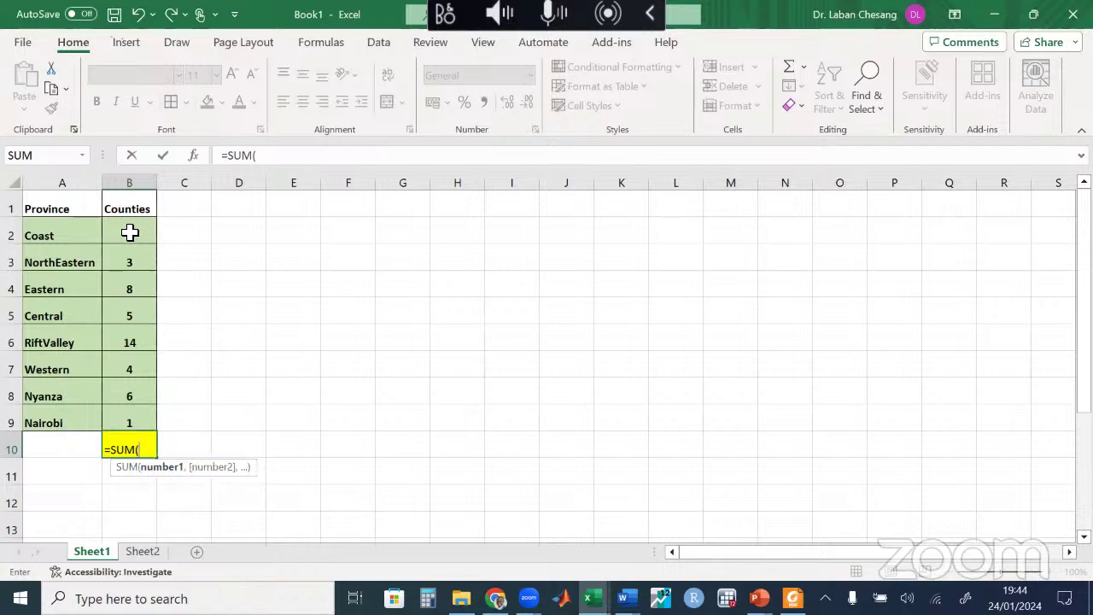
left_click_drag(130, 232, 134, 412)
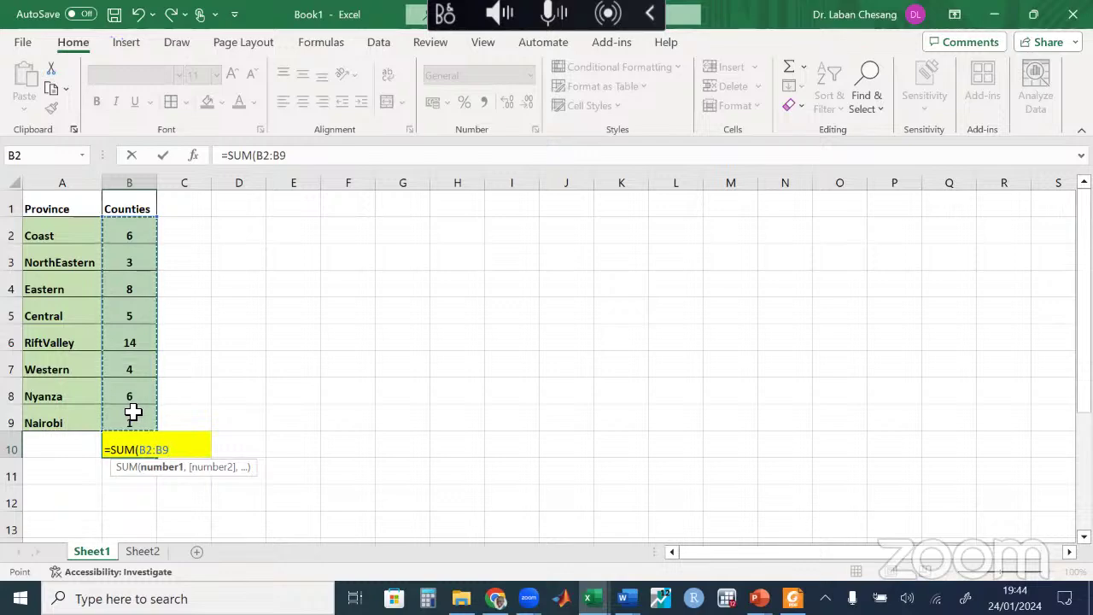
type(")")
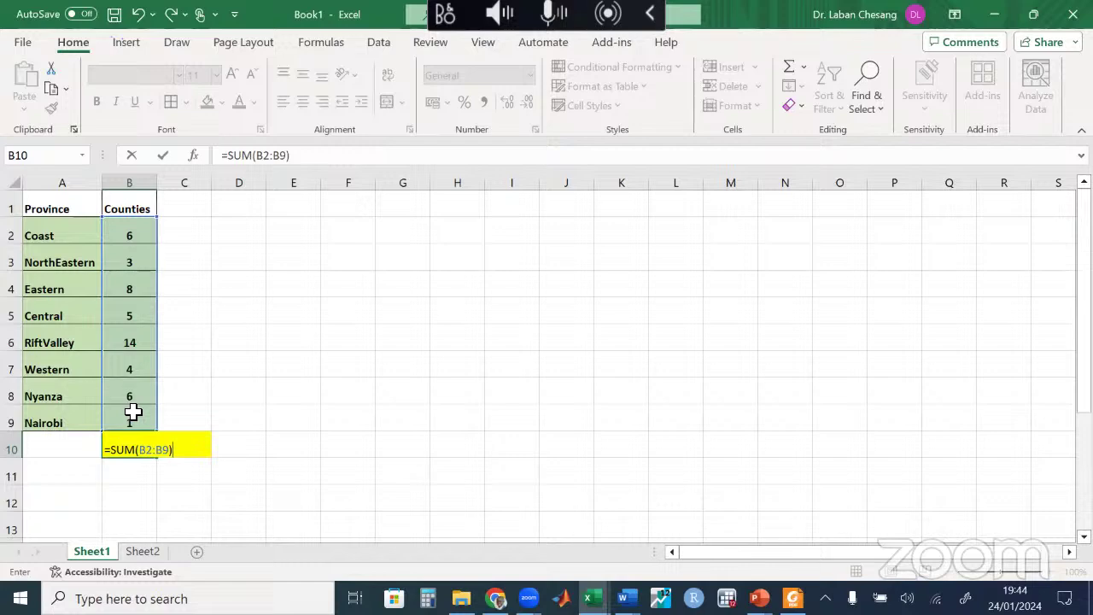
key("Return")
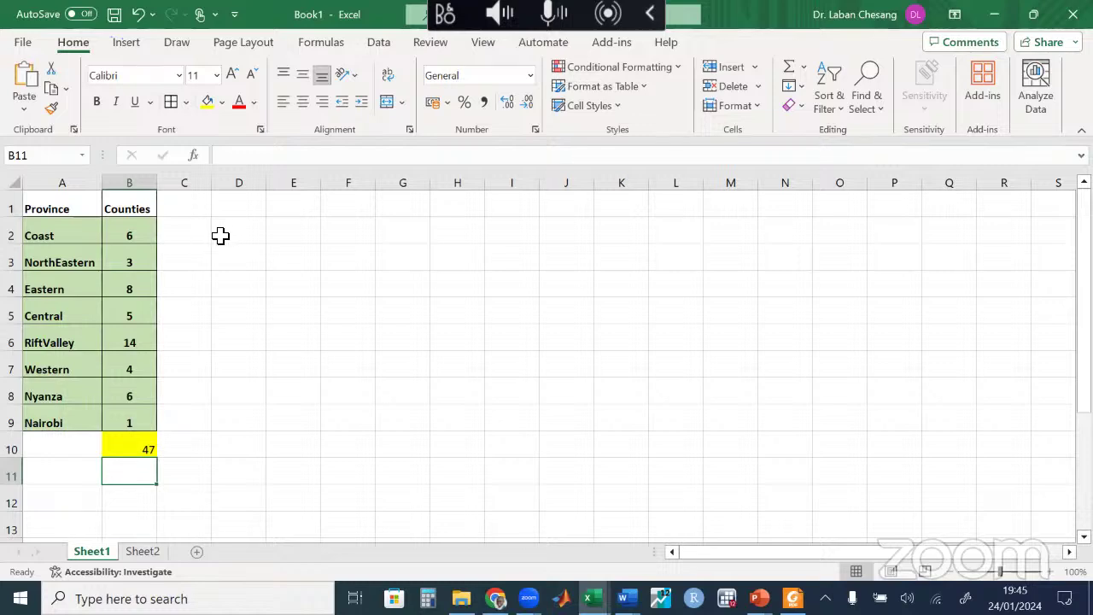
Step: Calculate Coast's share of all counties in cell D2 with the formula =B2/B10
left_click(225, 236)
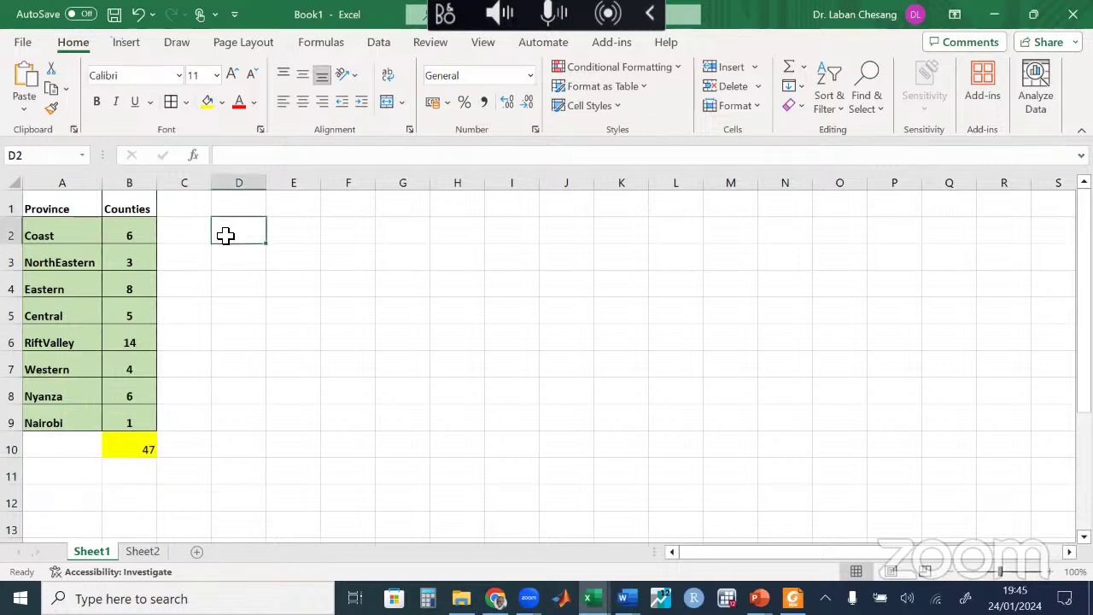
left_click(125, 234)
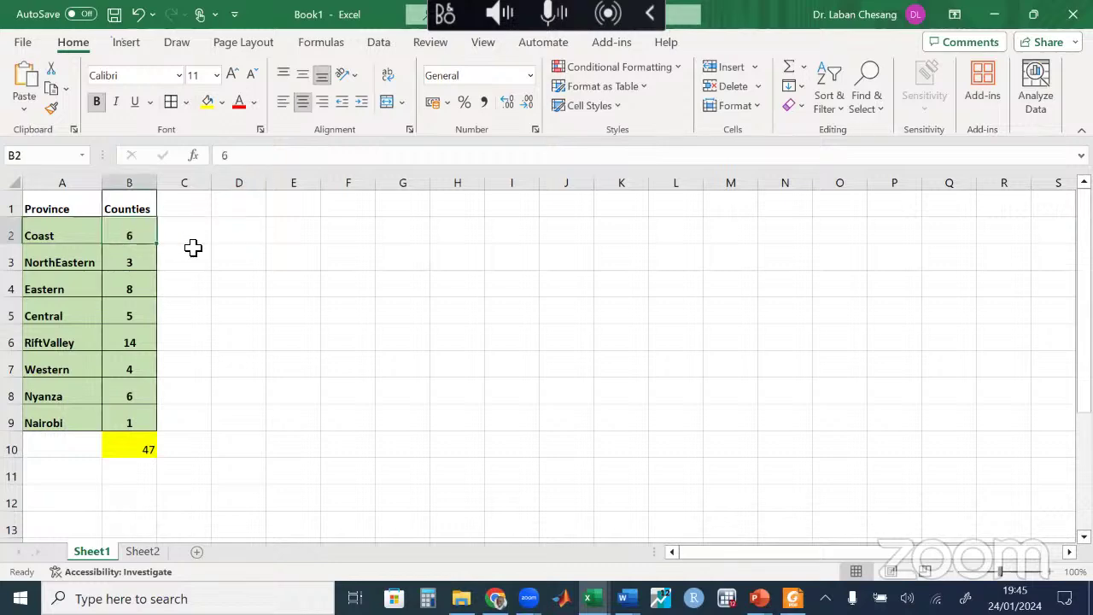
left_click(249, 240)
type("=")
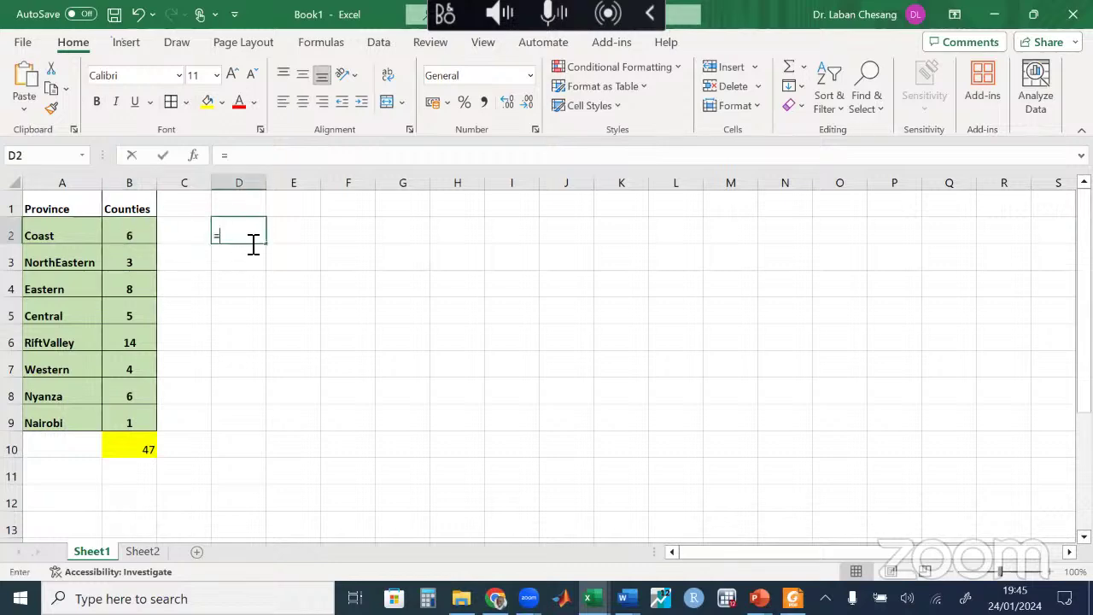
left_click(137, 232)
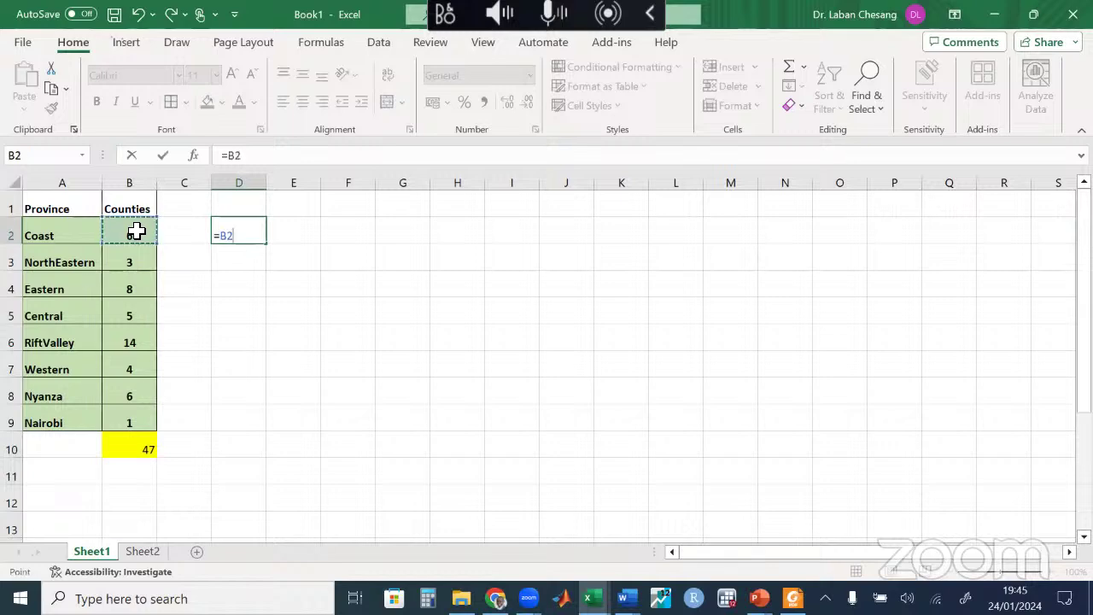
type("/")
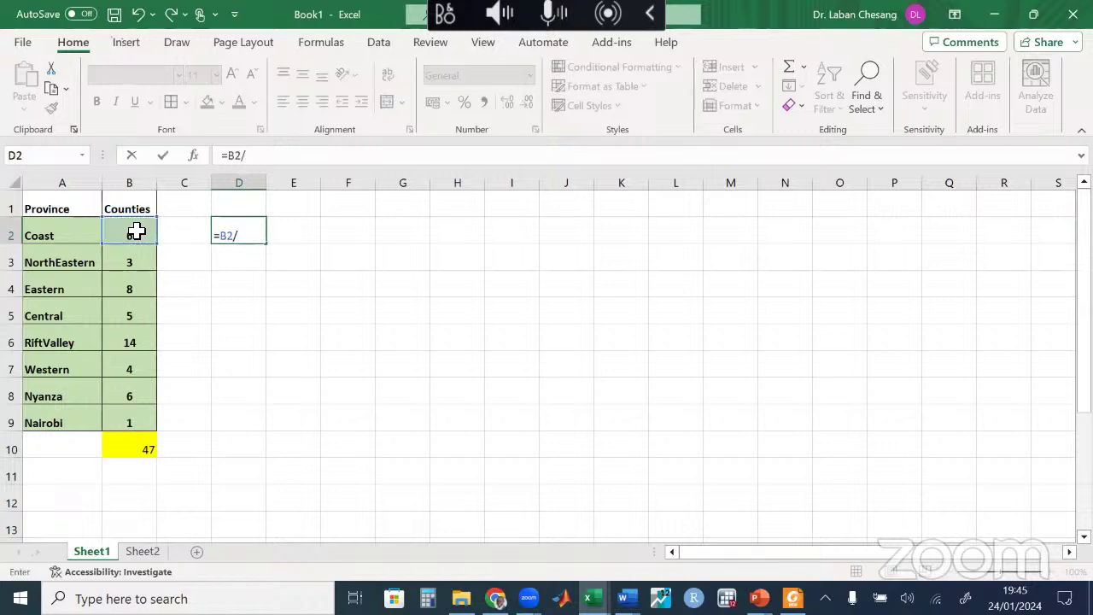
left_click(138, 449)
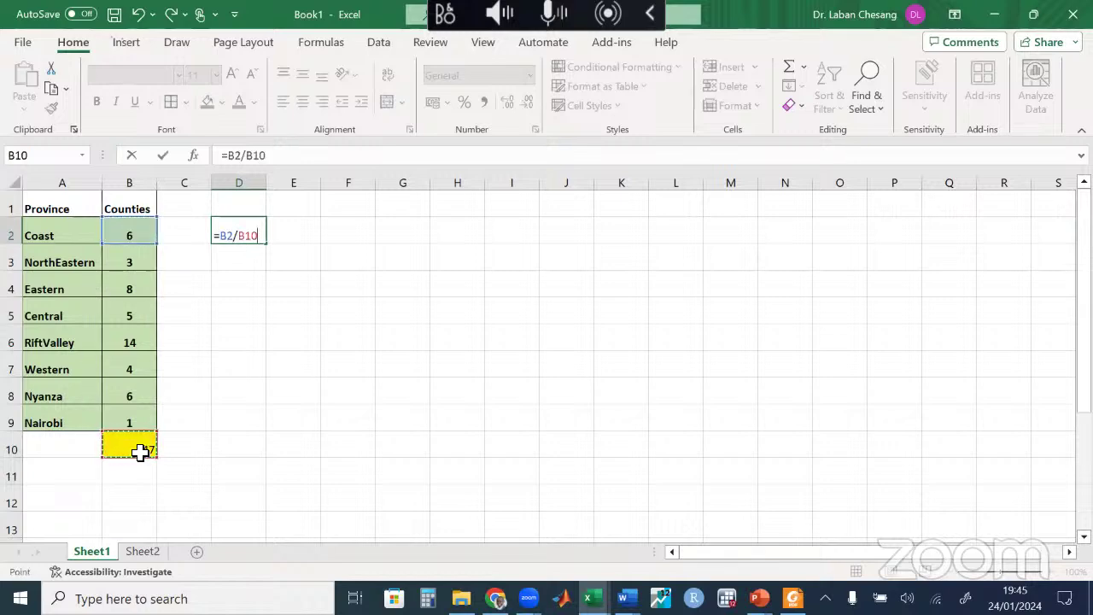
key("Return")
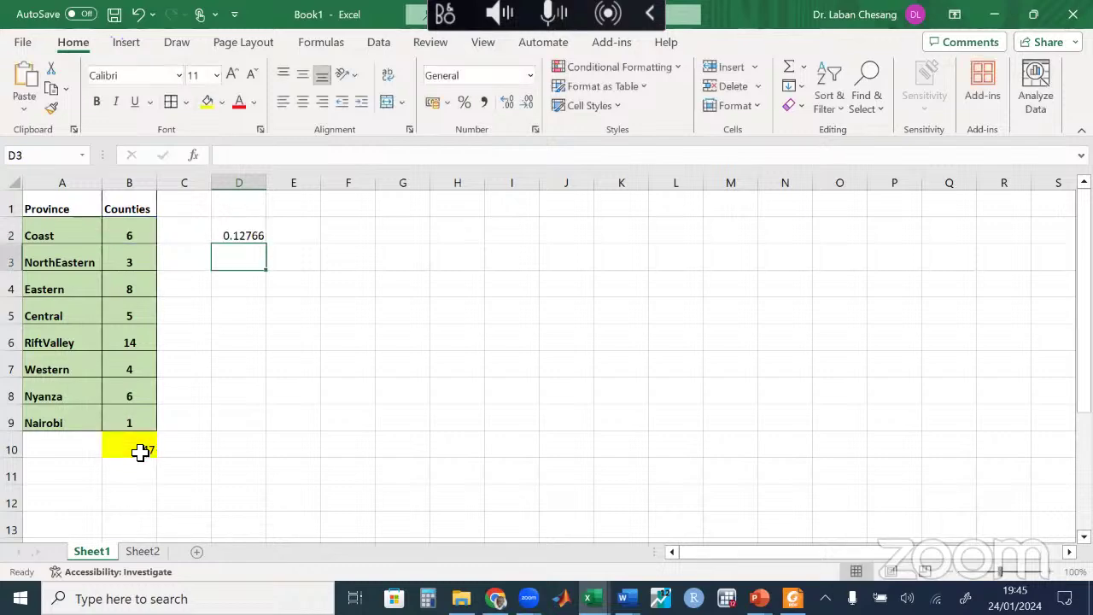
left_click(246, 232)
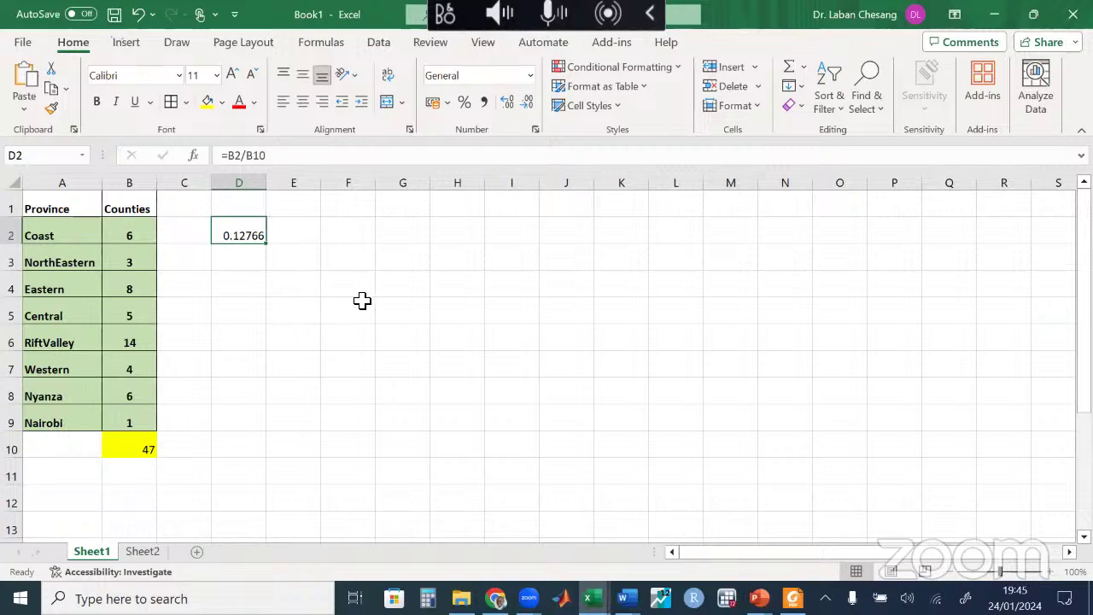
left_click(355, 258)
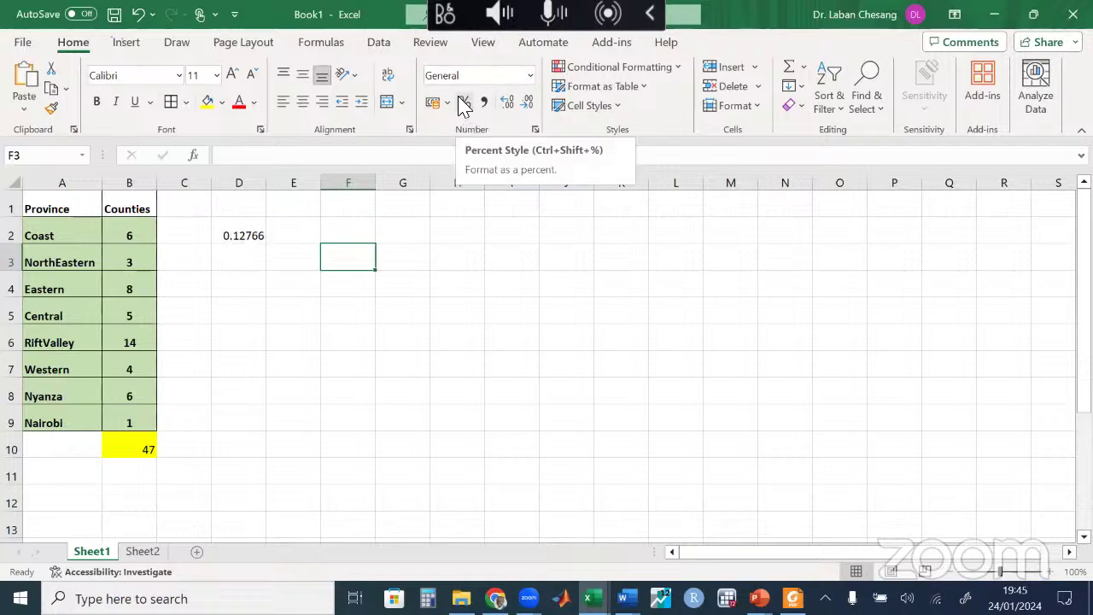
Step: Format Coast's share in cell D2 as a percentage
left_click(239, 237)
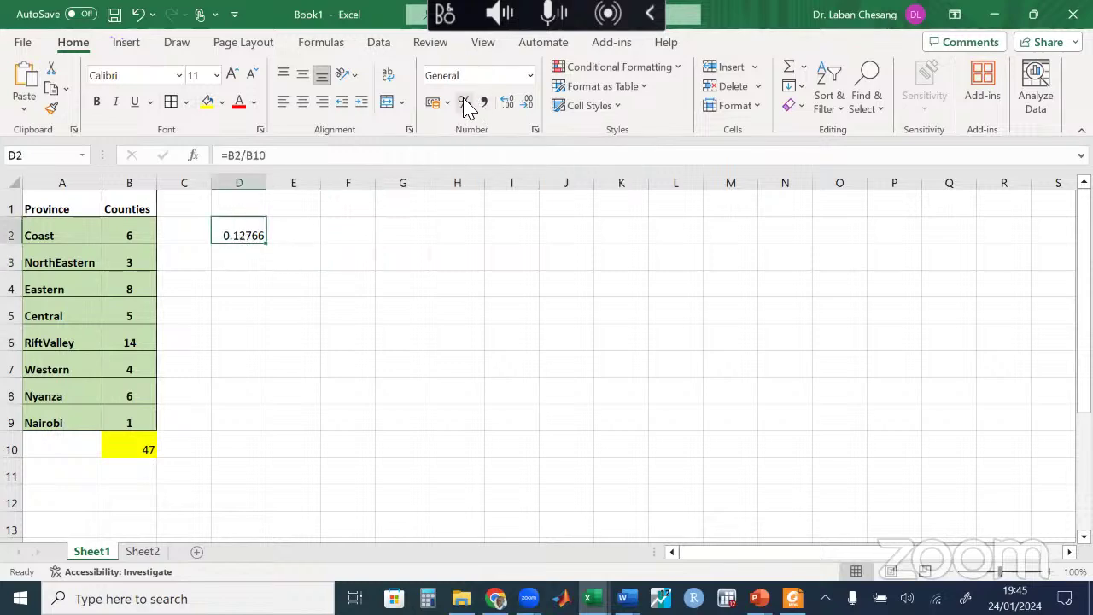
left_click(464, 101)
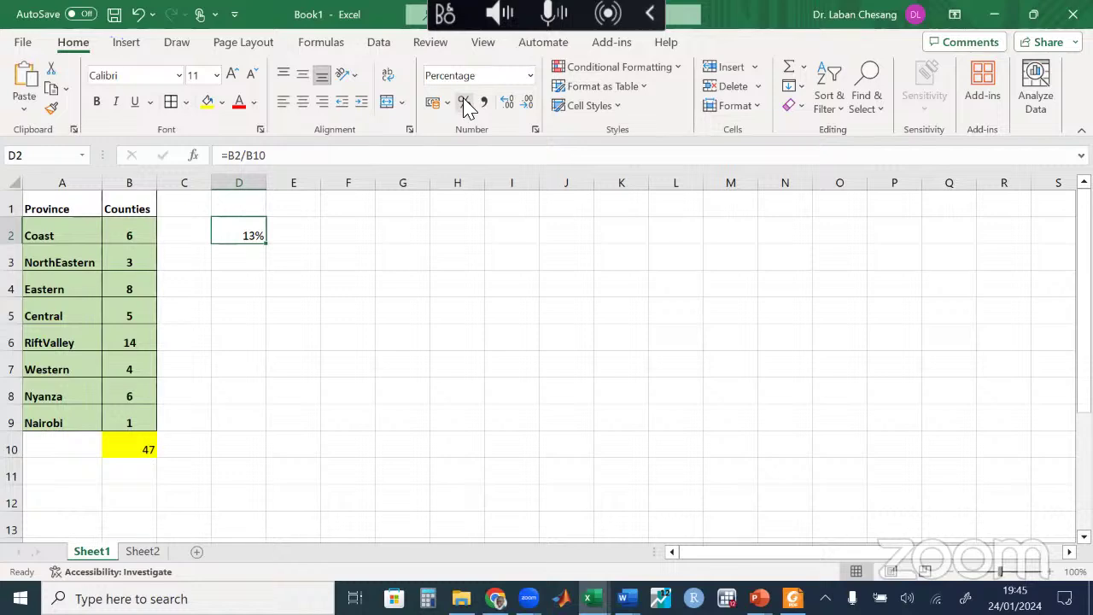
Step: Undo both the percent formatting and the share formula in cell D2
left_click(138, 15)
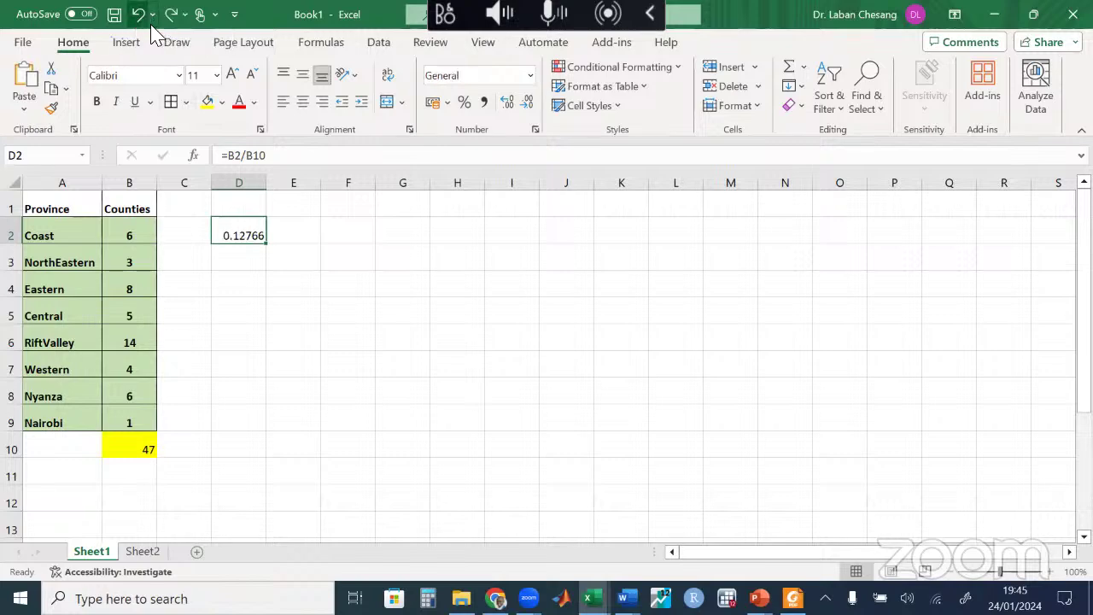
left_click(139, 15)
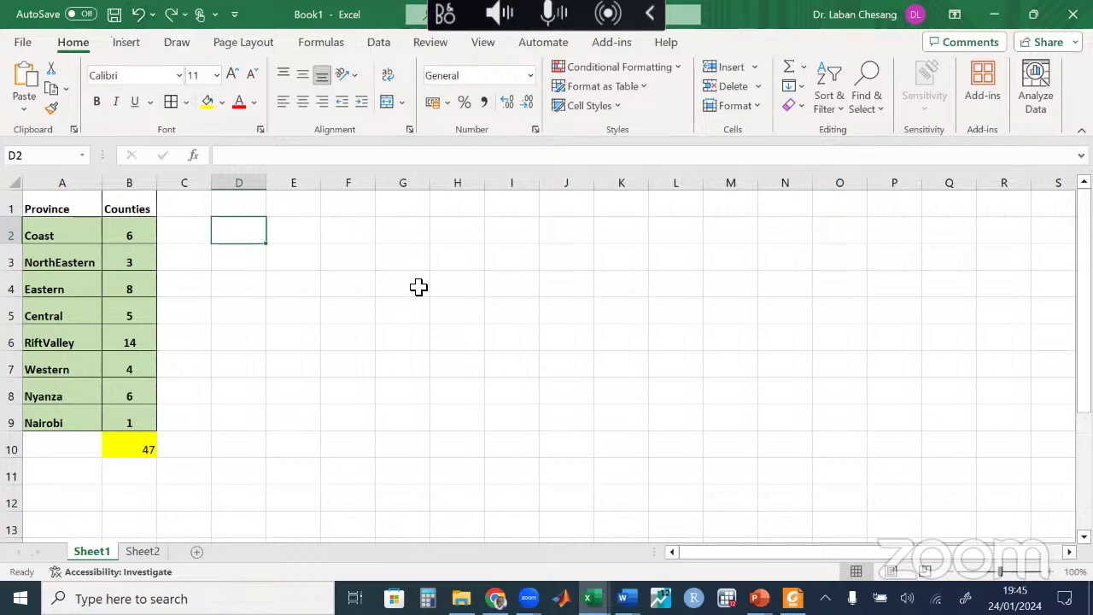
left_click(490, 335)
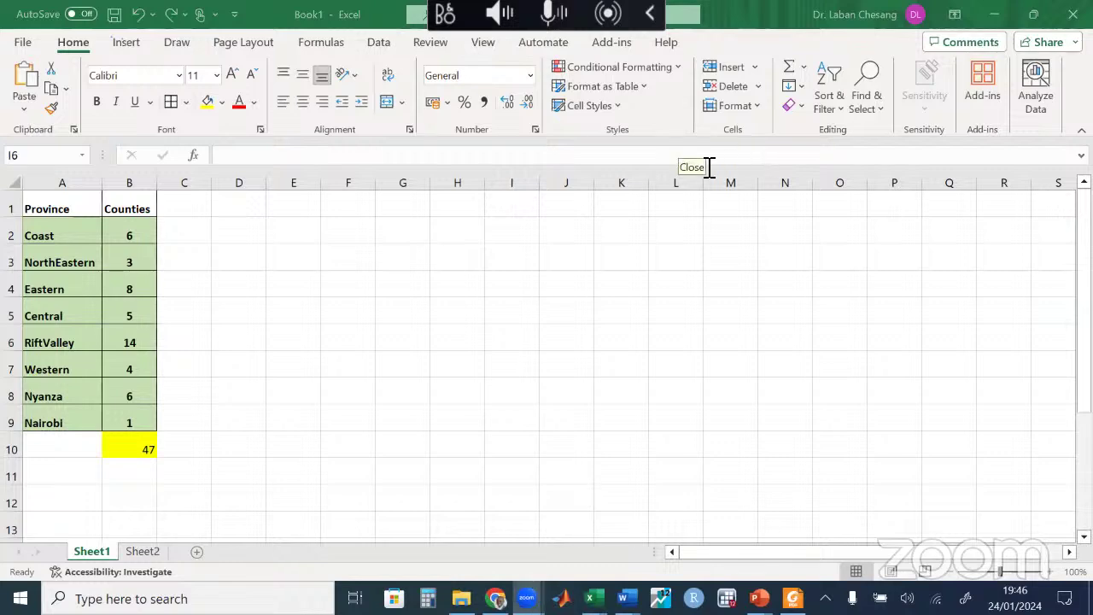
left_click(310, 332)
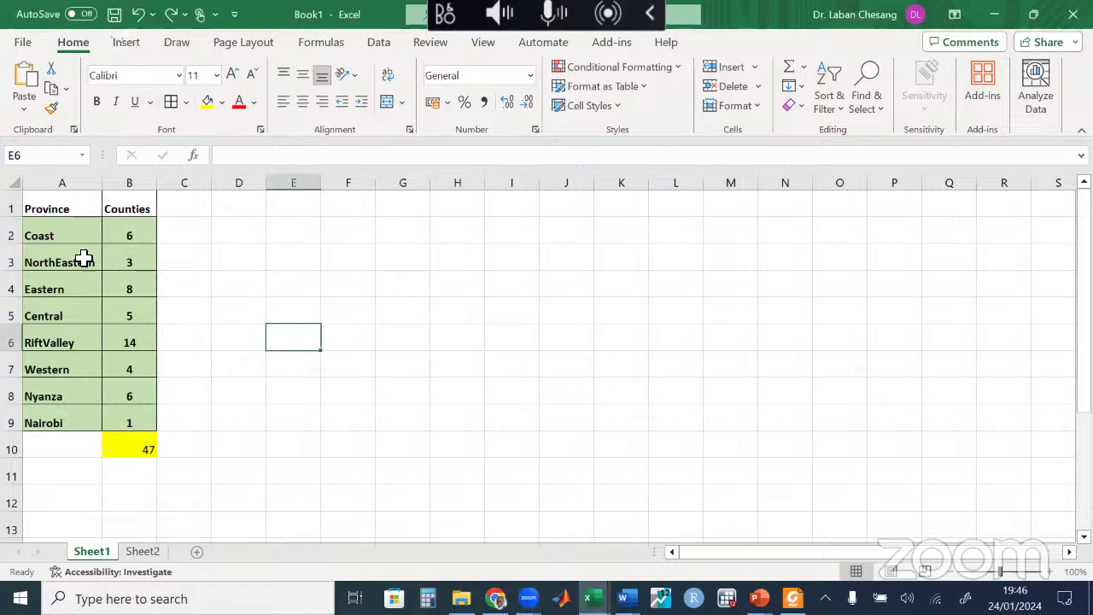
Step: Preview the recommended chart types for the province and county data in A1:B9, including clustered bar, pie, funnel and Pareto
left_click_drag(45, 220, 140, 413)
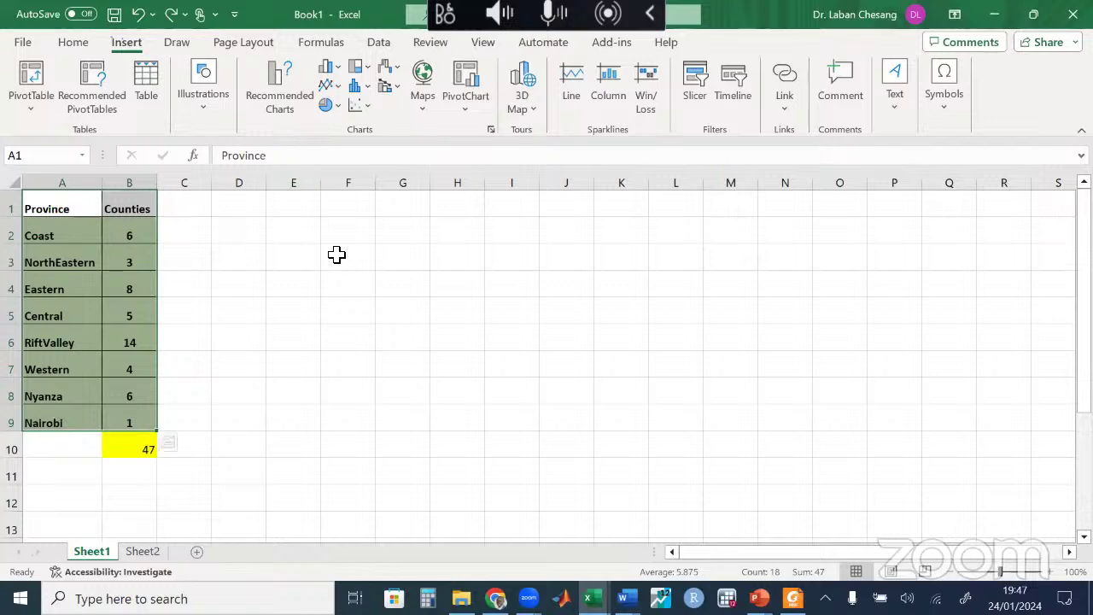
left_click(276, 107)
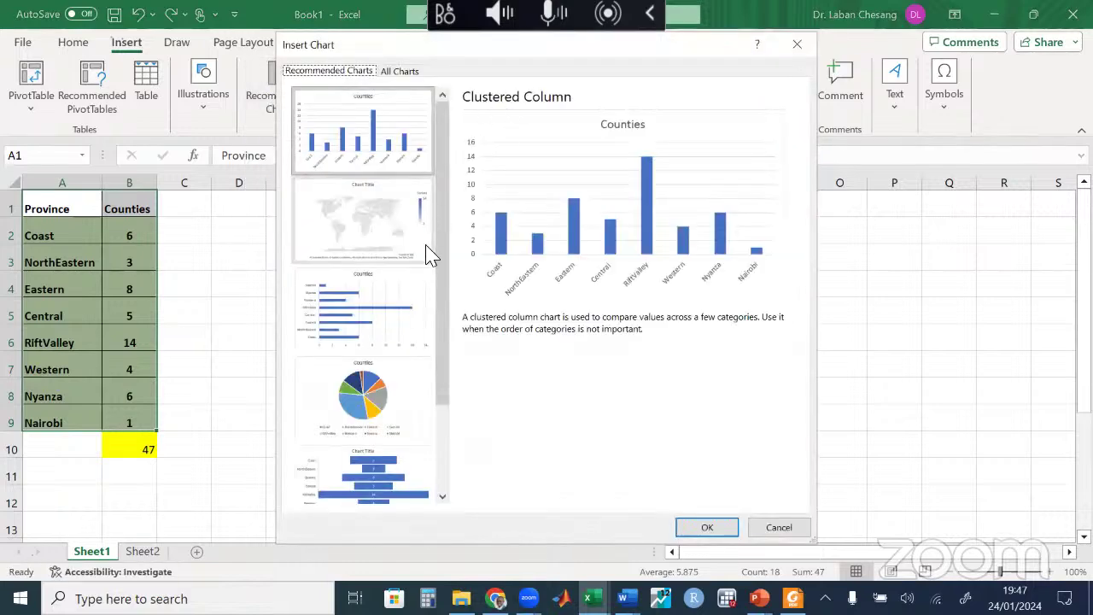
left_click(369, 241)
left_click(364, 331)
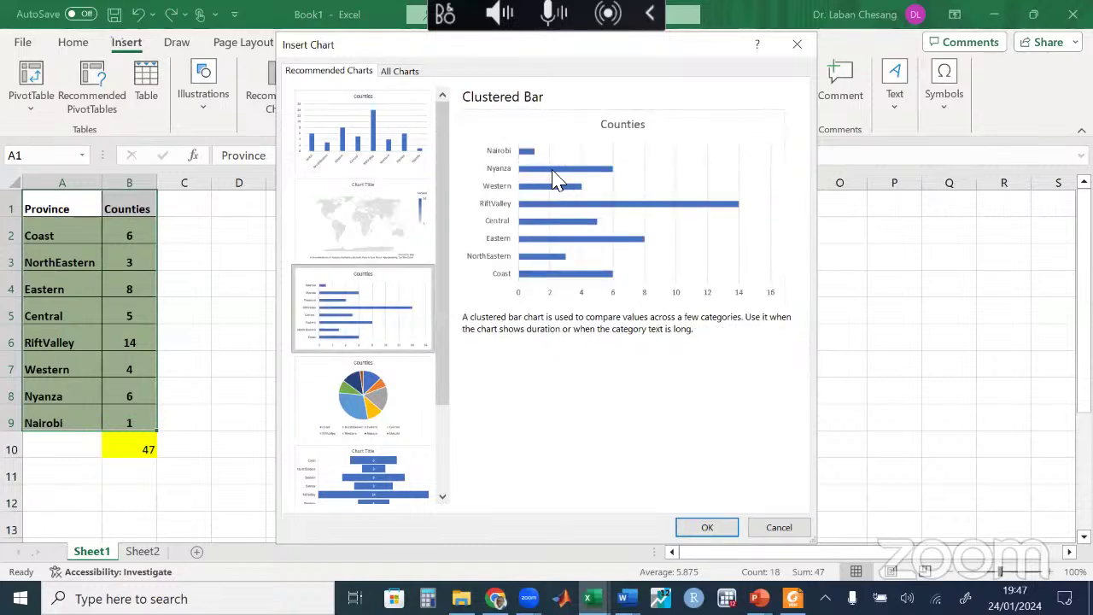
left_click(367, 407)
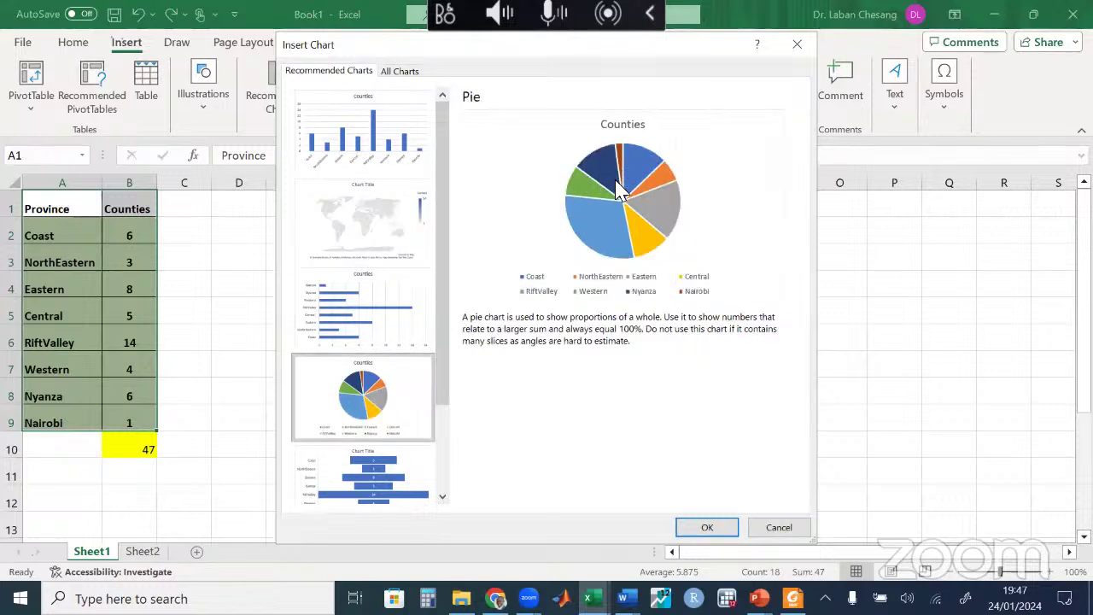
left_click(375, 474)
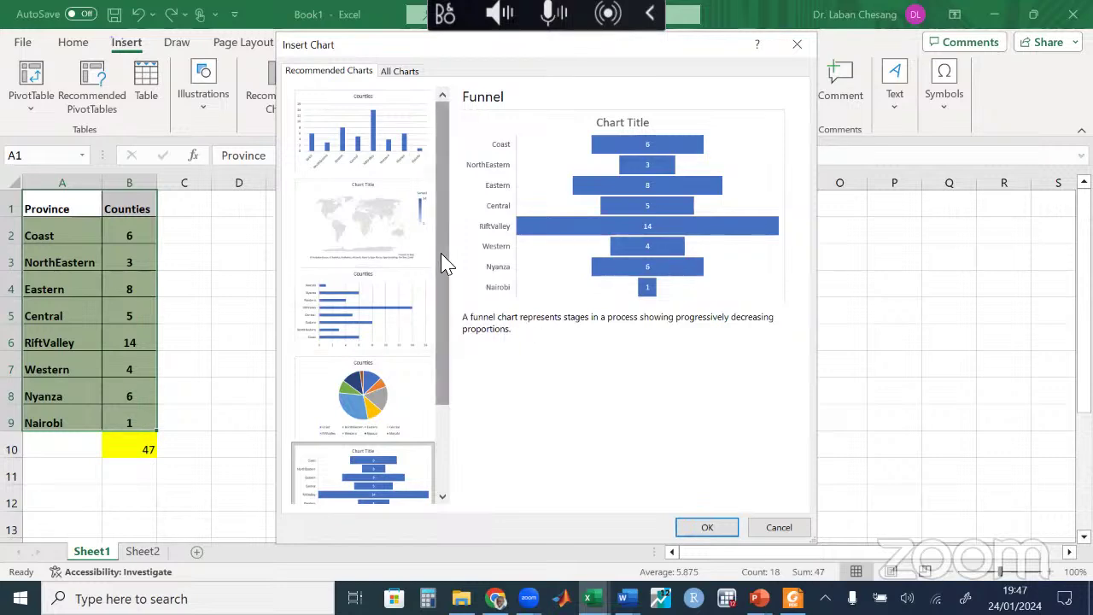
left_click_drag(442, 261, 470, 371)
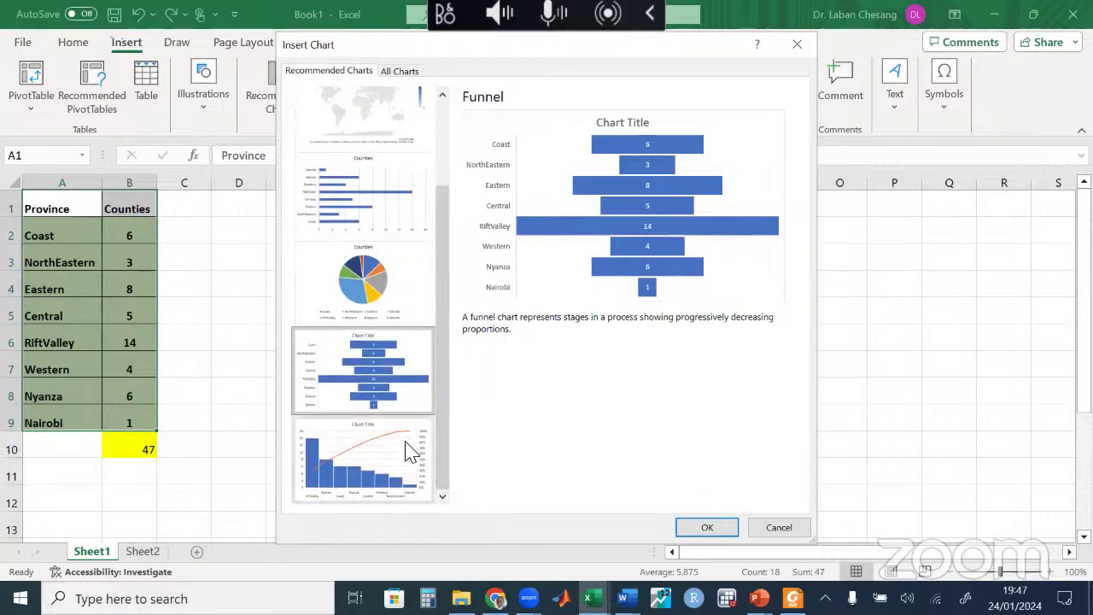
left_click(359, 455)
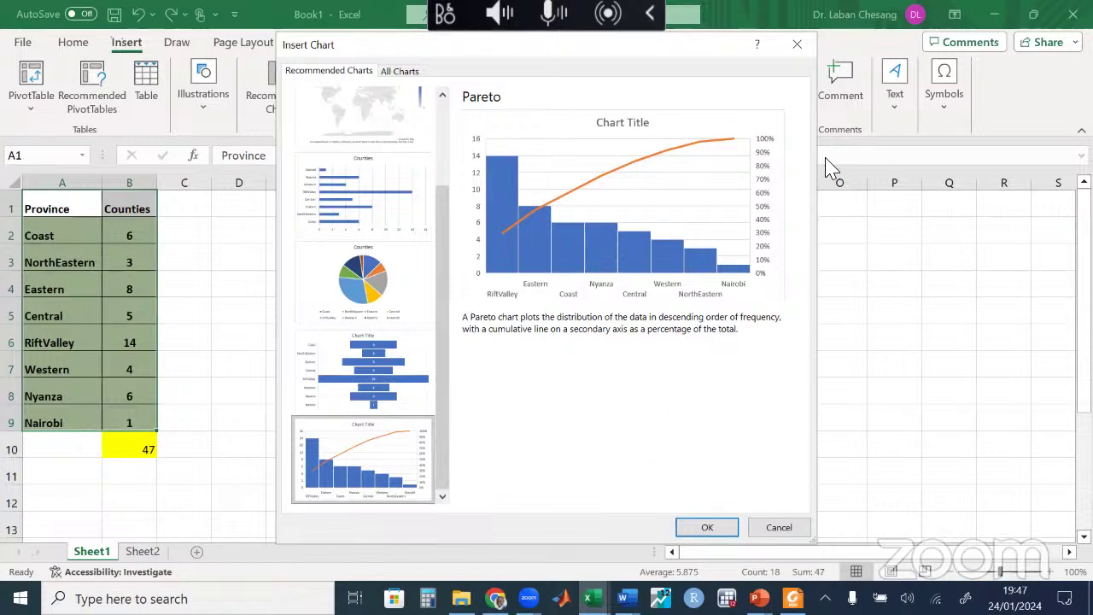
left_click(796, 46)
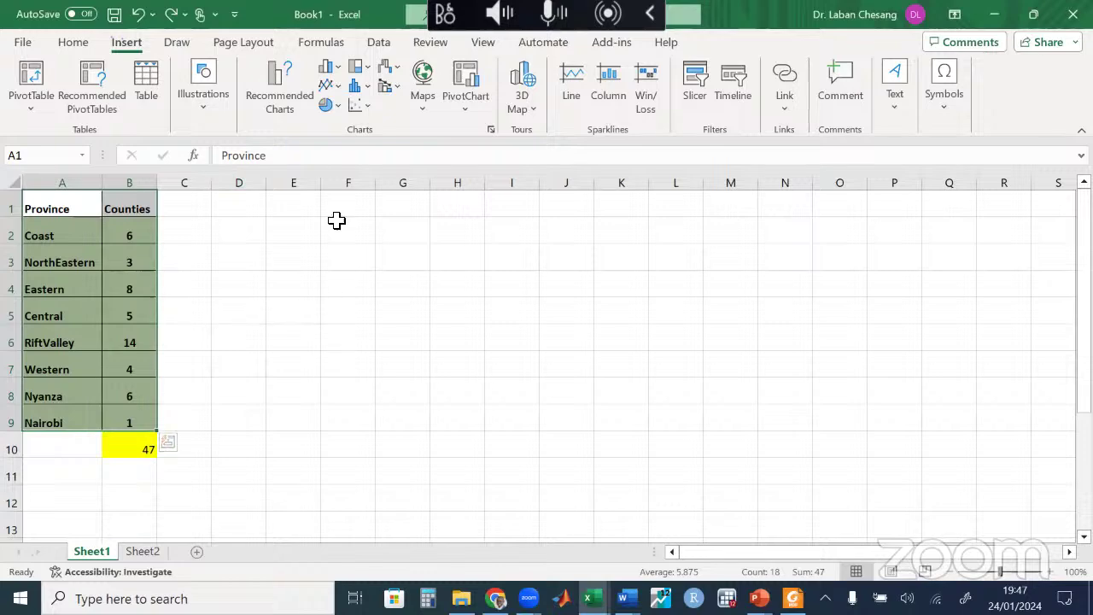
Step: Insert a 3-D pie chart of the counties per province and preview the placement options for its data labels
left_click(339, 108)
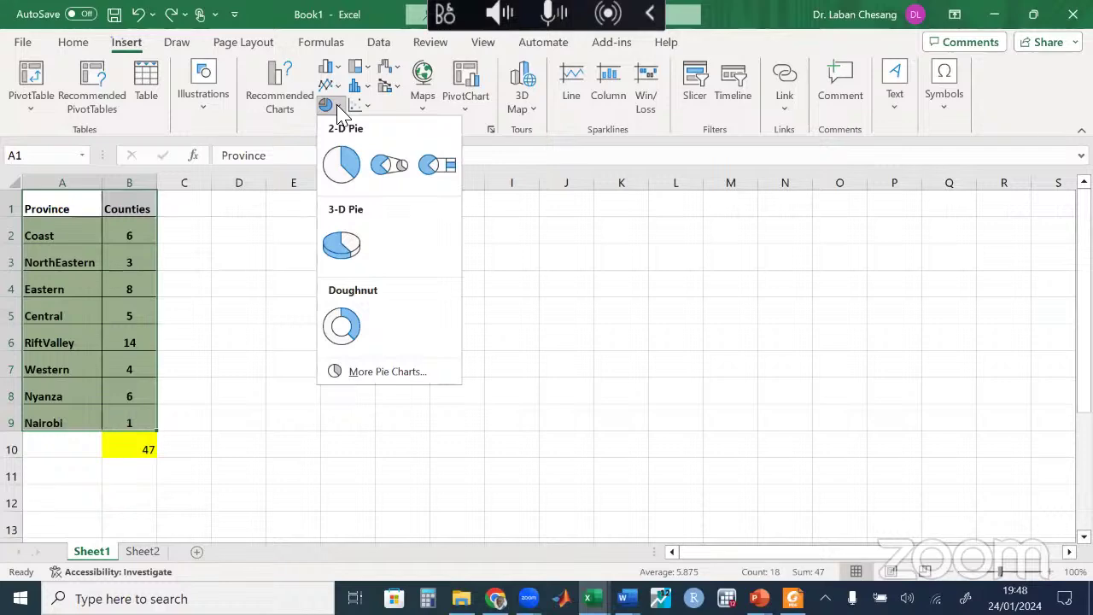
left_click(341, 244)
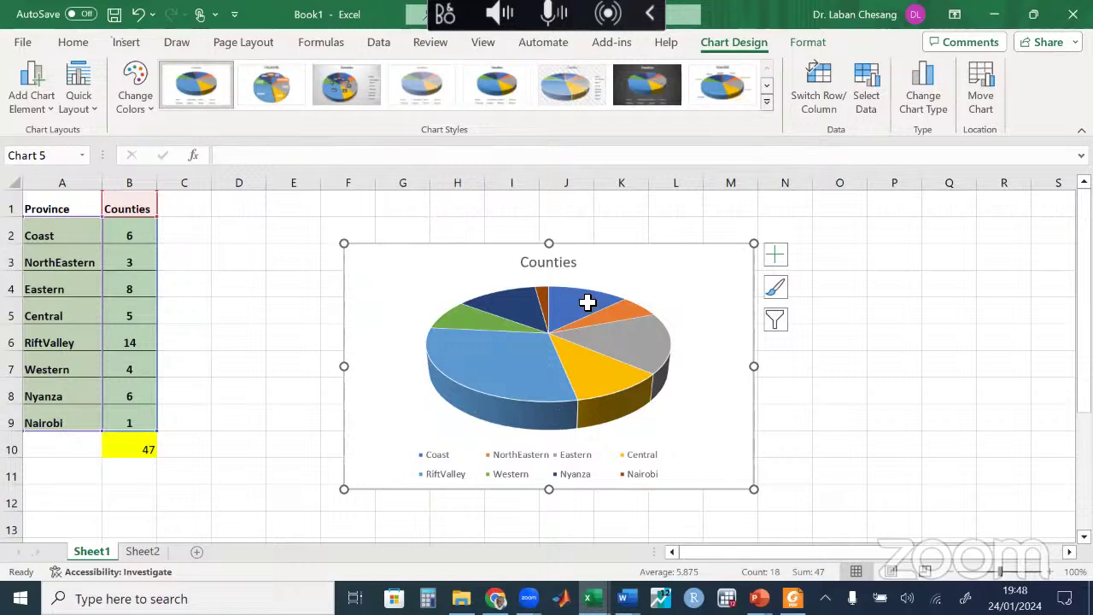
left_click(51, 116)
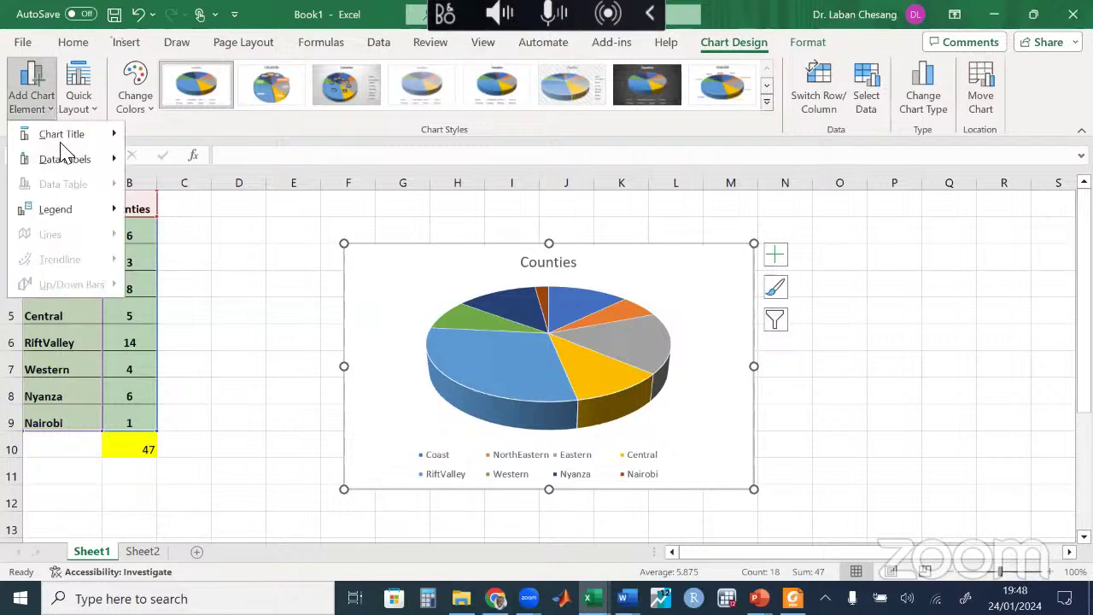
mouse_move(93, 169)
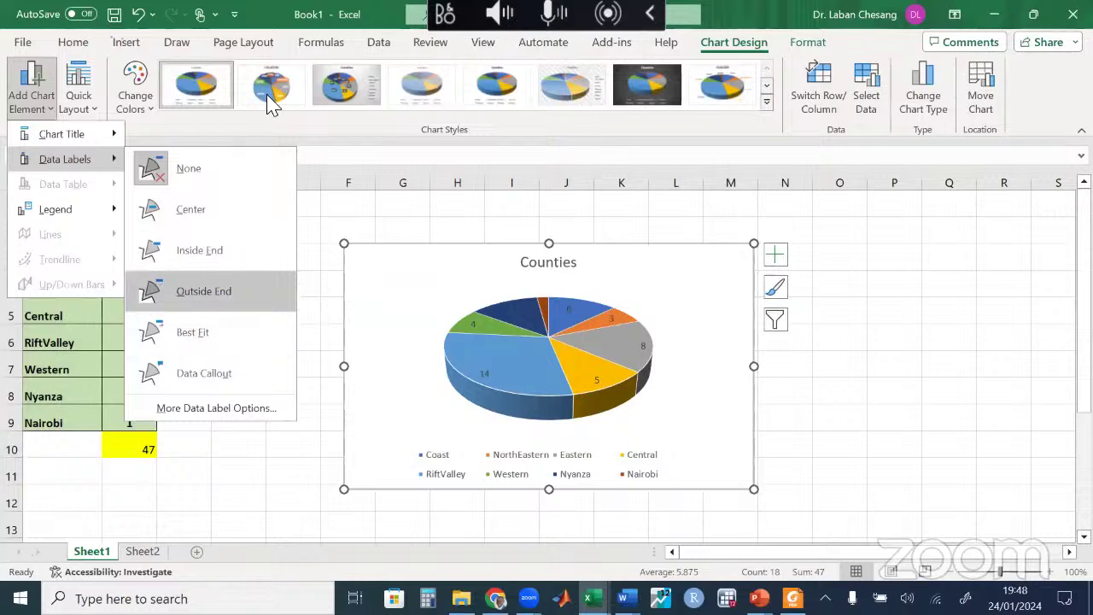
left_click(73, 42)
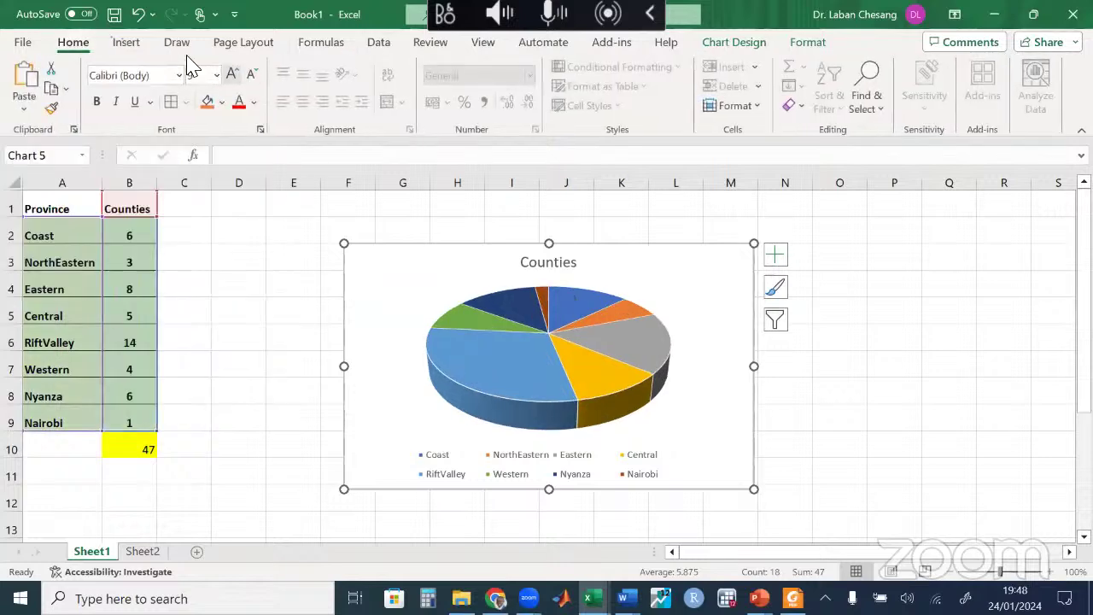
Step: Delete the 3-D pie chart from the sheet
double_click(419, 256)
key("Delete")
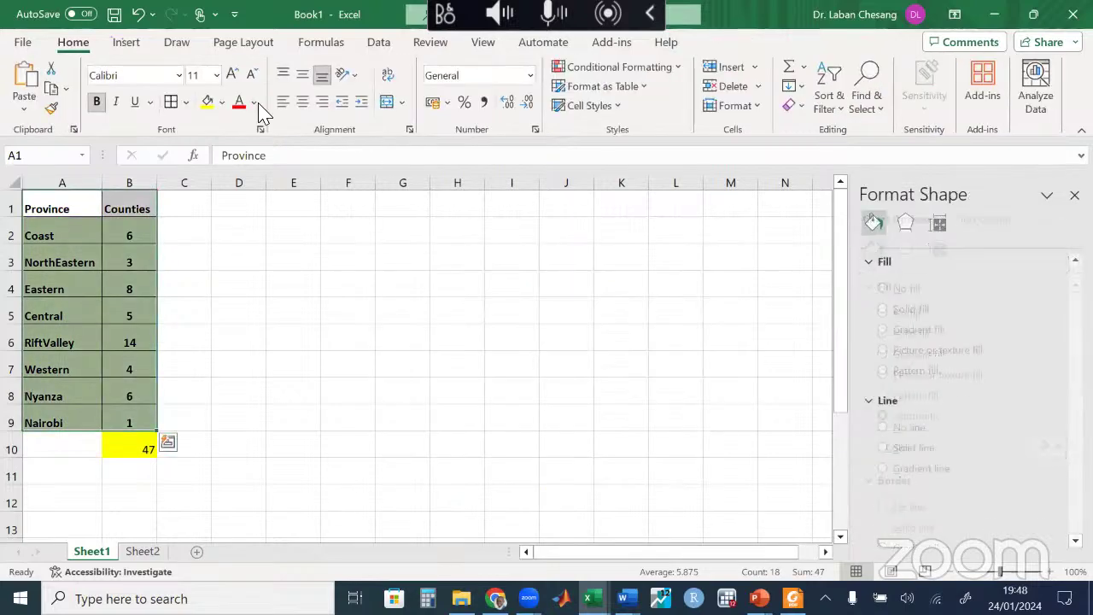
Step: Insert the recommended Pareto chart for the province and county data in A1:B9
left_click(126, 45)
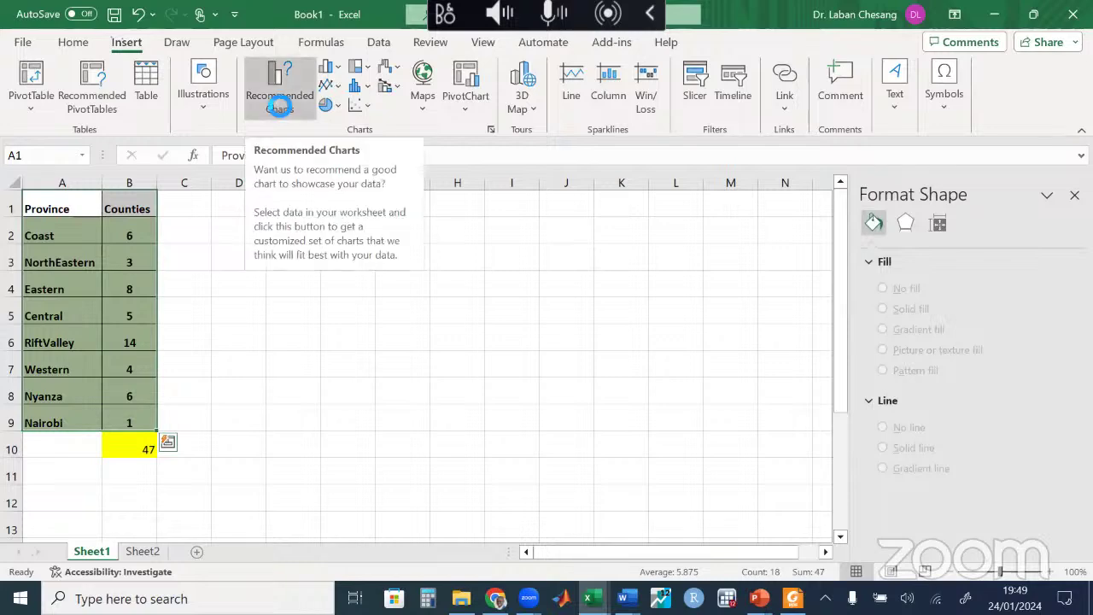
left_click(277, 98)
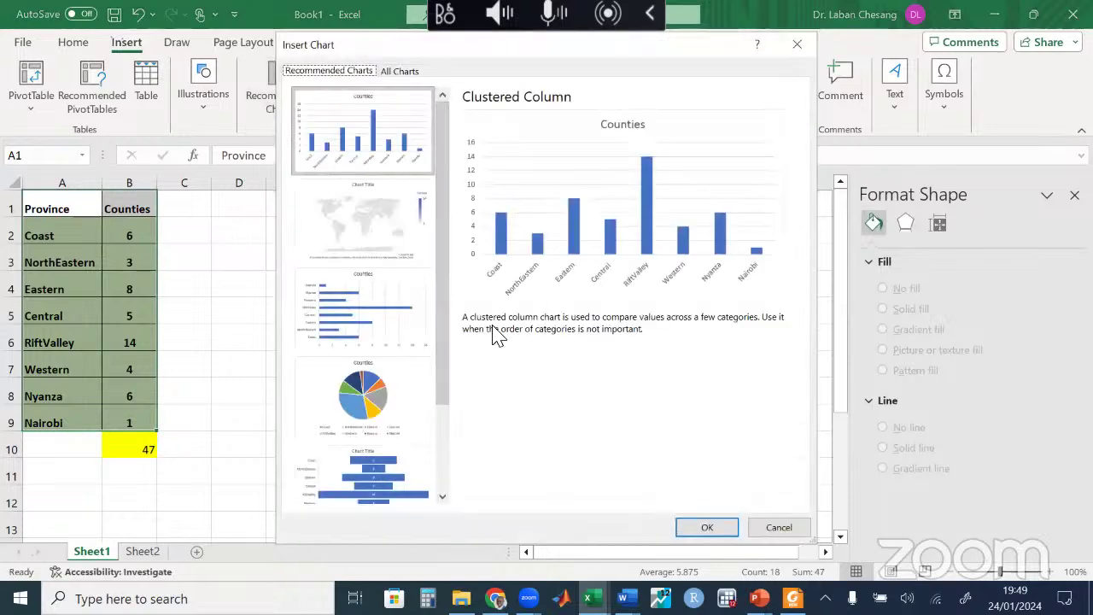
left_click_drag(439, 285, 389, 468)
double_click(388, 468)
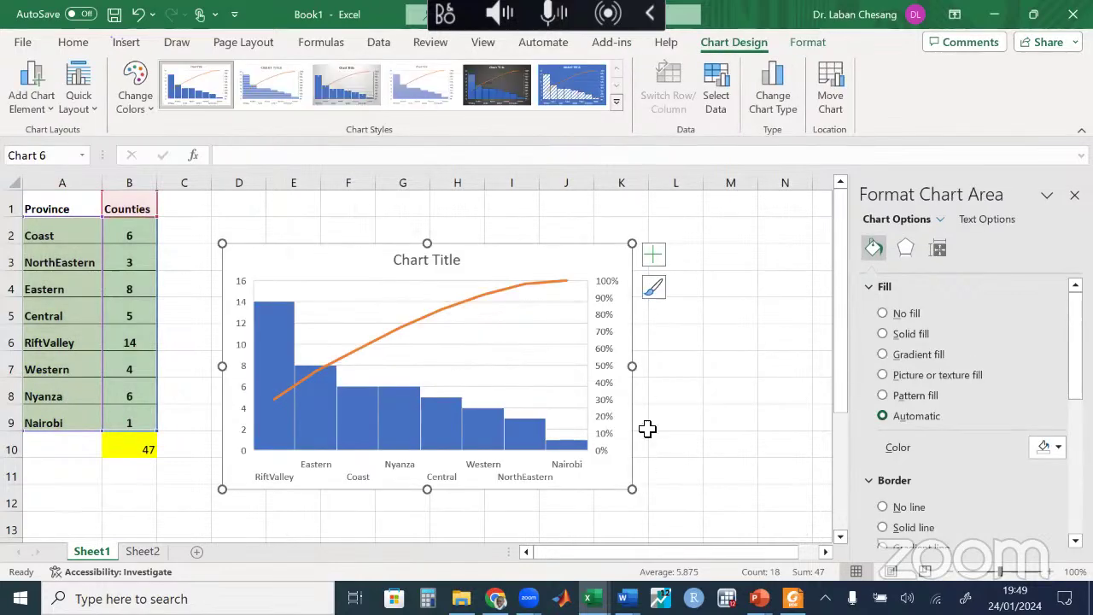
Step: Enlarge the Pareto chart to span columns D to N down to row 12, and inspect its RiftValley data point
left_click_drag(638, 481, 814, 509)
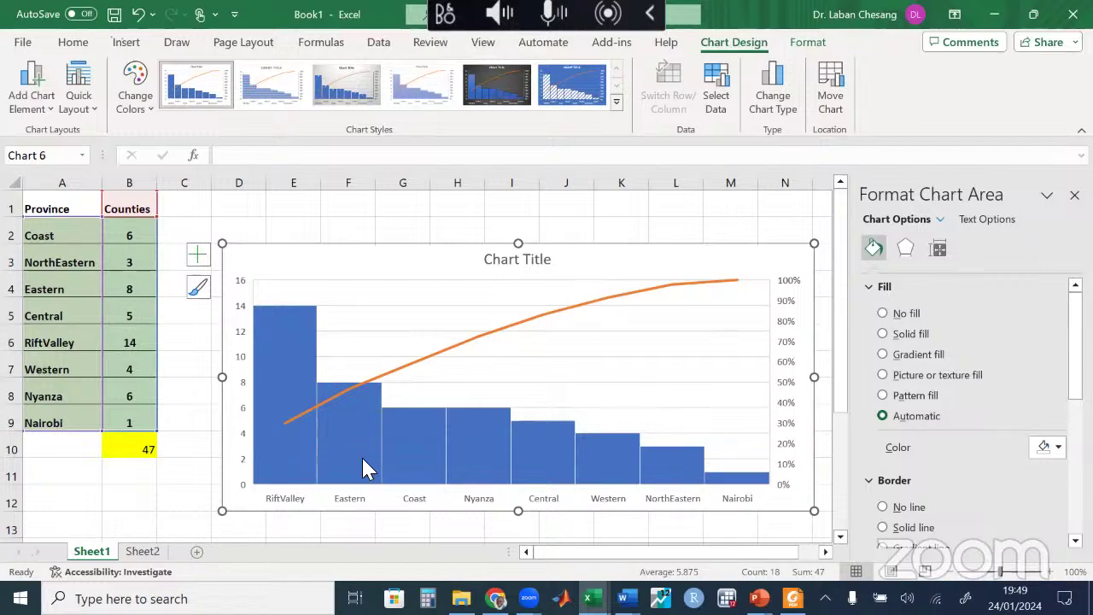
mouse_move(327, 434)
mouse_move(716, 489)
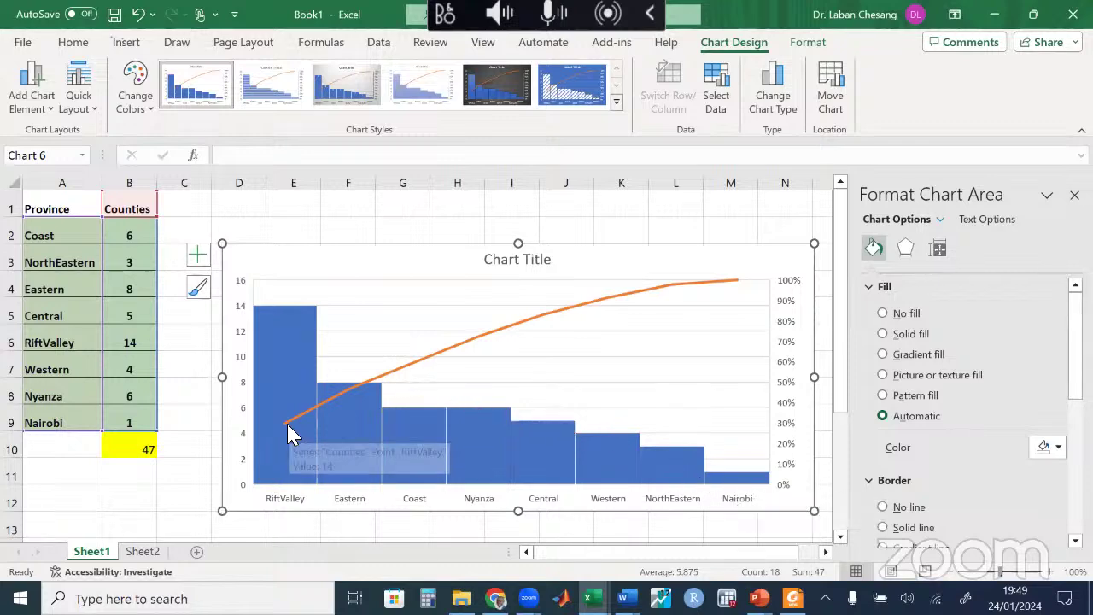
mouse_move(286, 420)
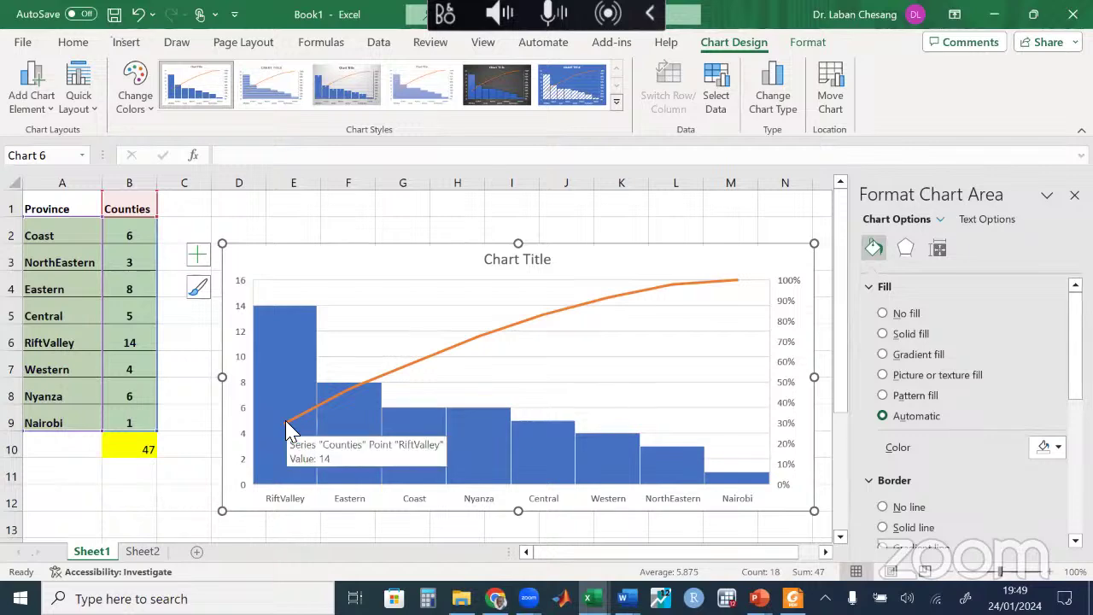